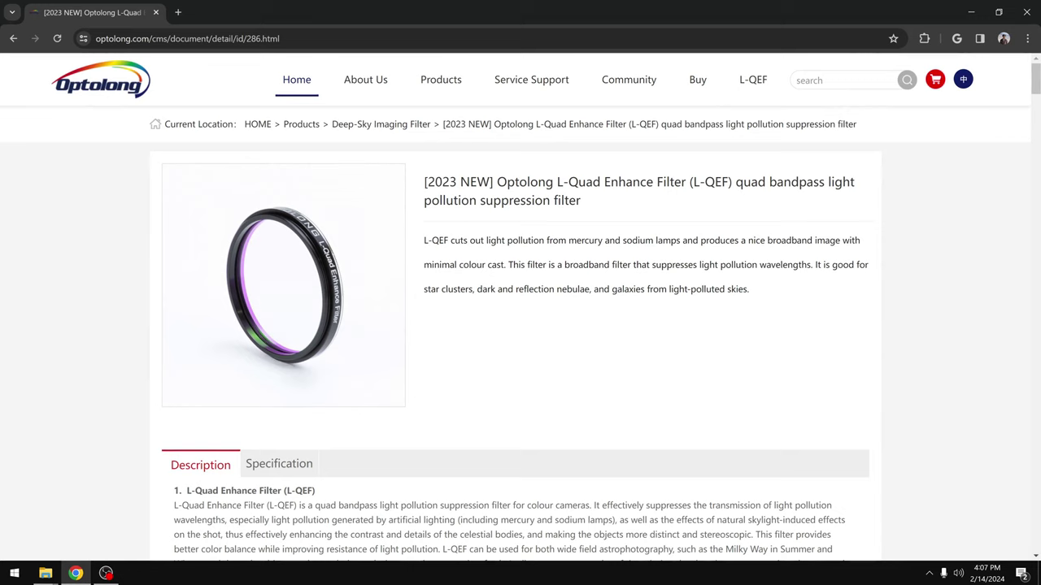
Highlight the L-QEF description lines on star clusters, Bortle 1 to 7 skies, and narrow-band alternatives
drag(823, 265, 748, 290)
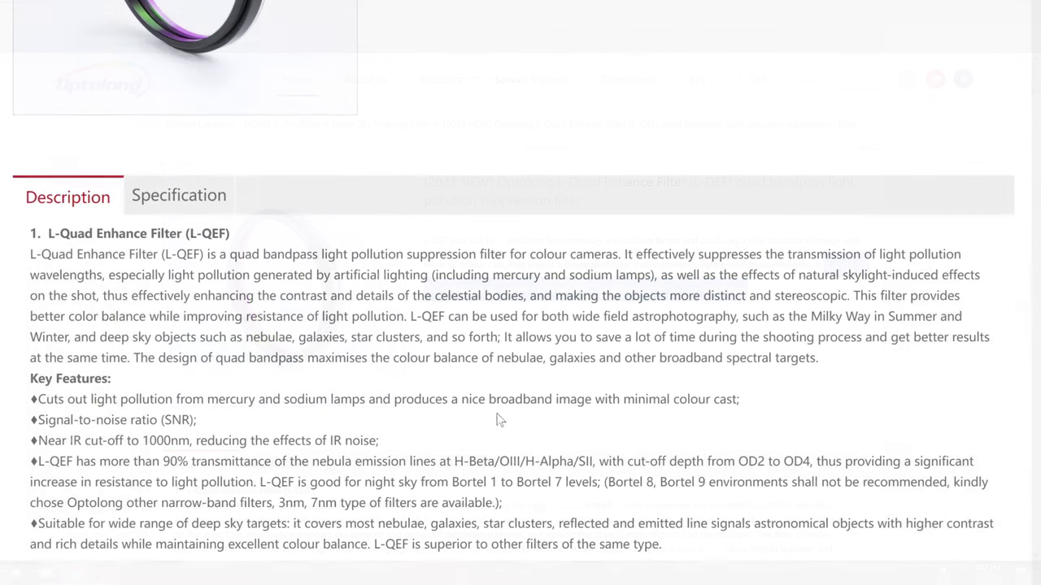
drag(260, 483, 600, 482)
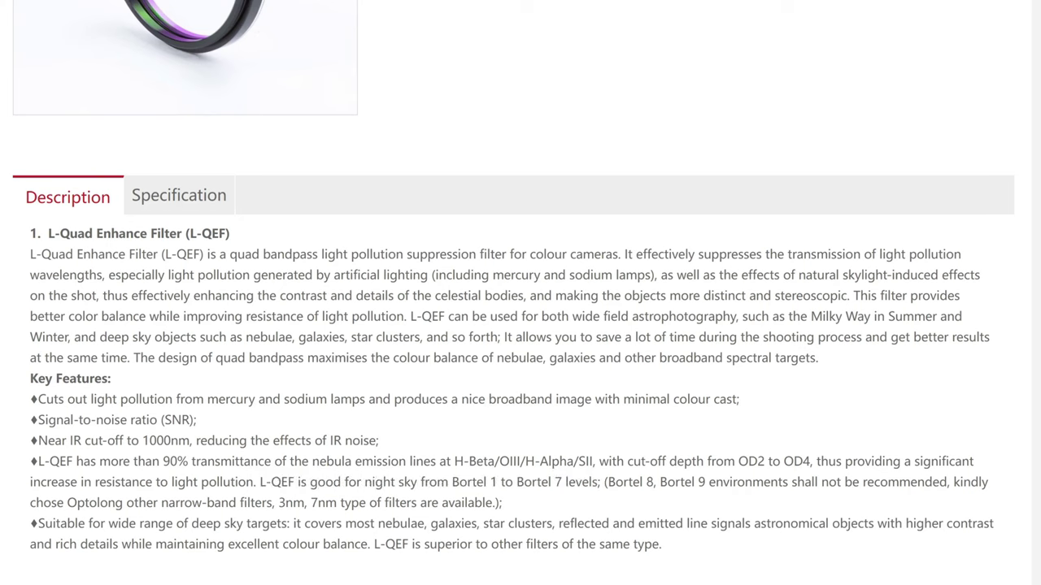
drag(174, 503, 486, 503)
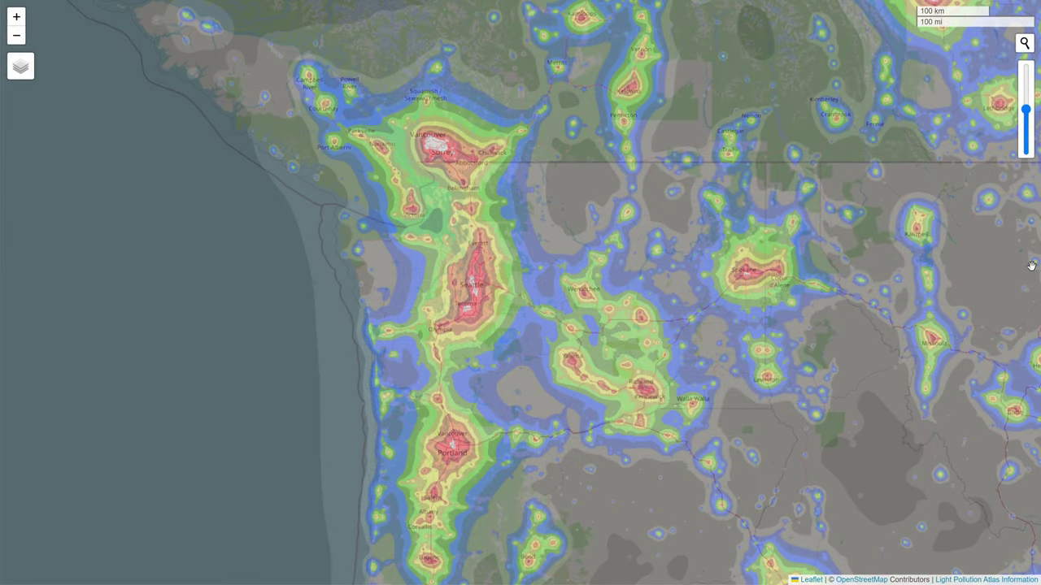
Zoom the light pollution map in on the Seattle and Bremerton area
scroll(459, 288, up, 1)
scroll(455, 281, up, 1)
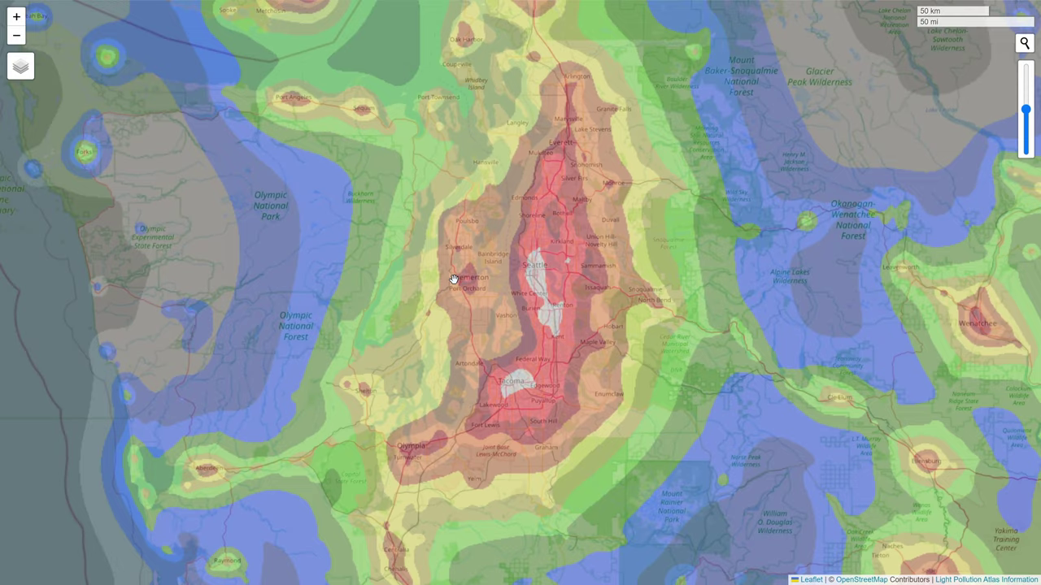
scroll(465, 274, up, 2)
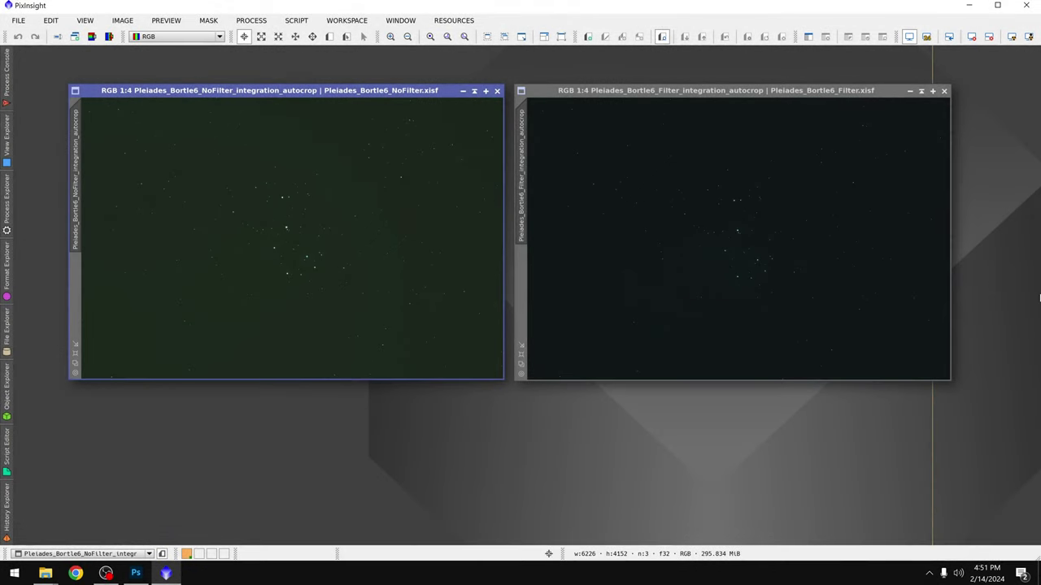
Use ScreenTransferFunction to Auto Stretch the filtered, then unfiltered, Pleiades views, and shade the panel
click(872, 254)
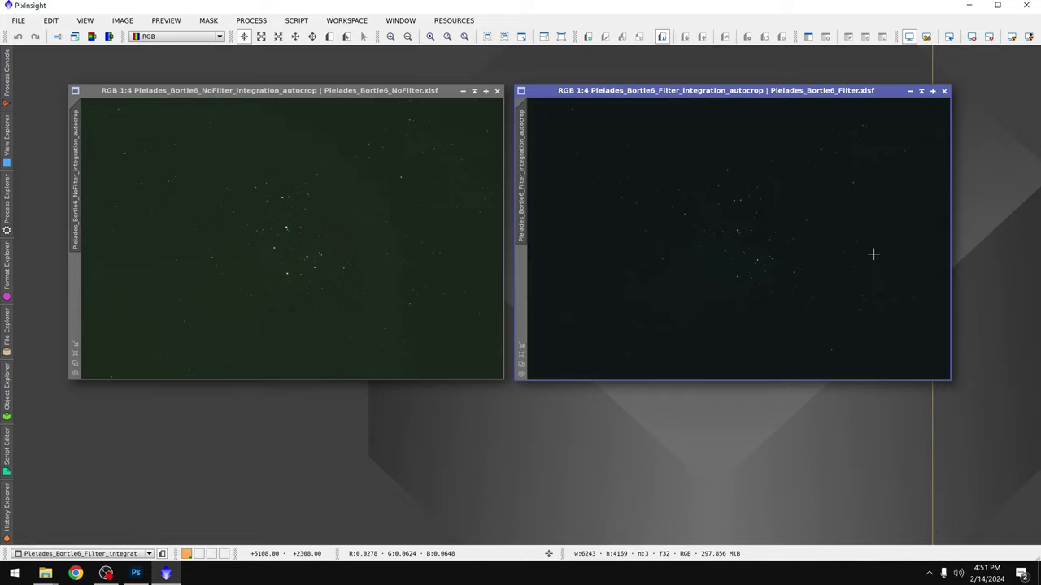
click(6, 236)
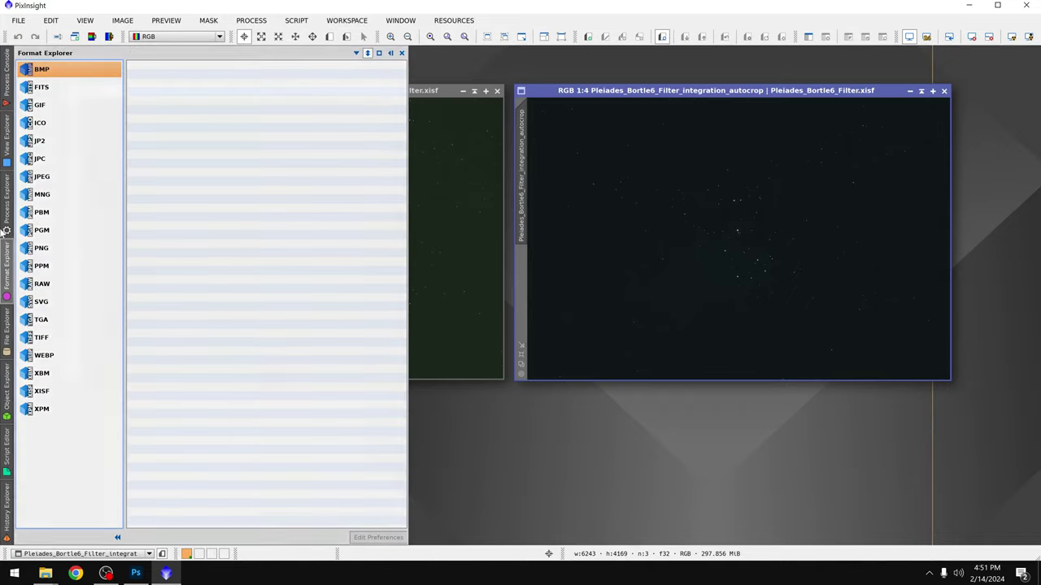
click(5, 227)
double_click(65, 199)
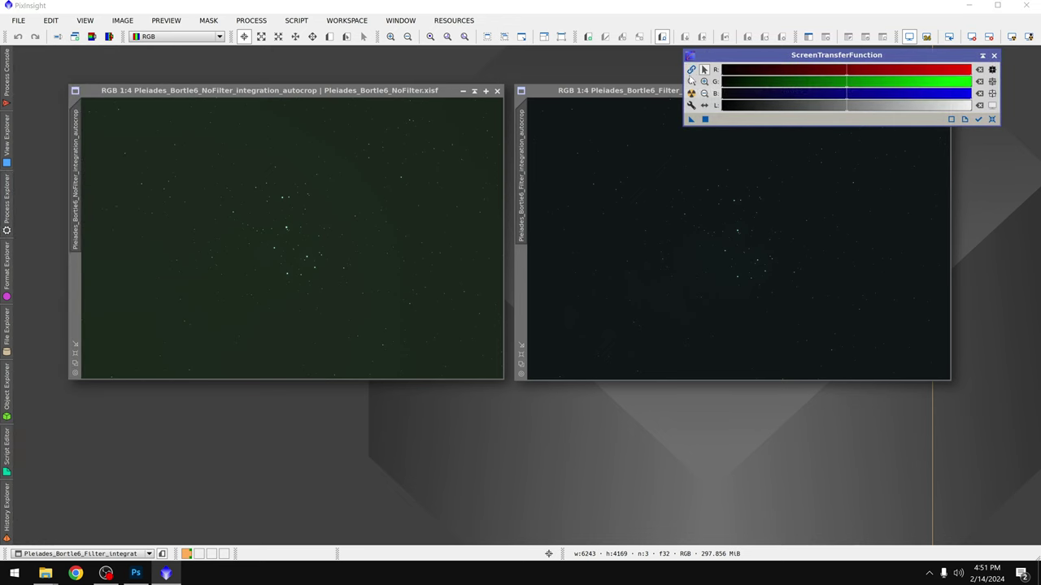
click(691, 93)
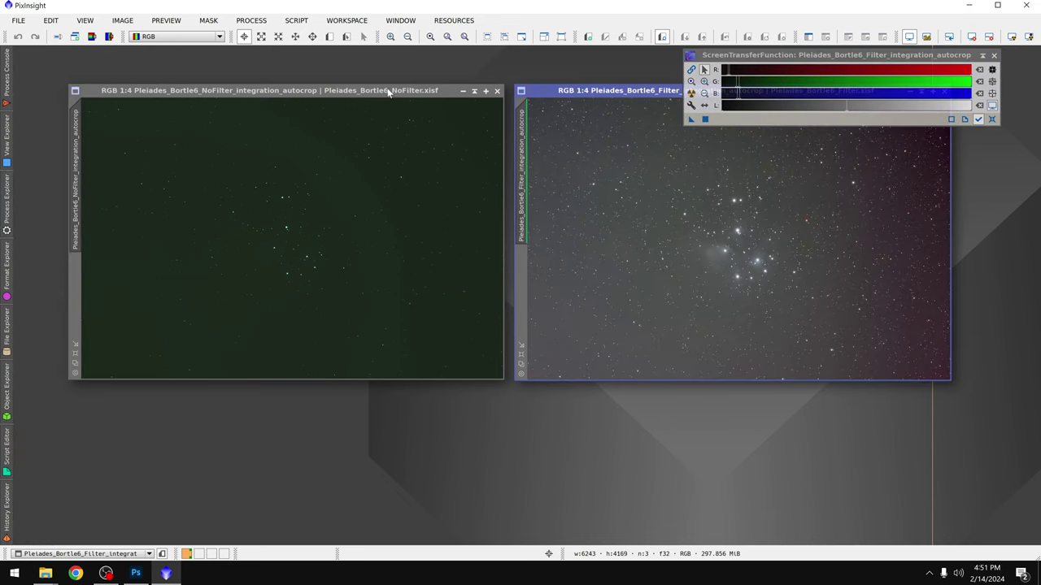
click(389, 92)
click(691, 93)
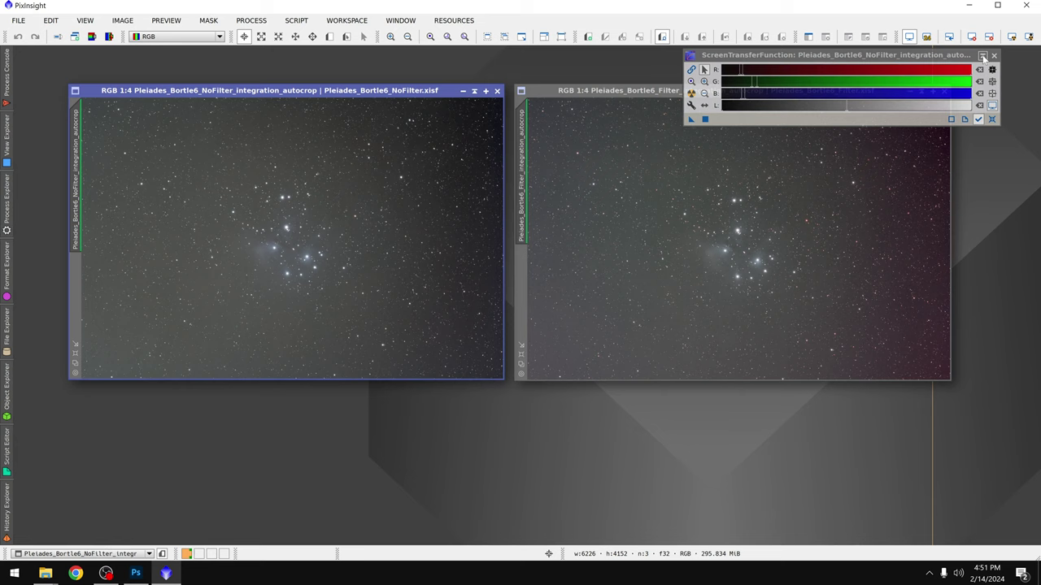
click(982, 57)
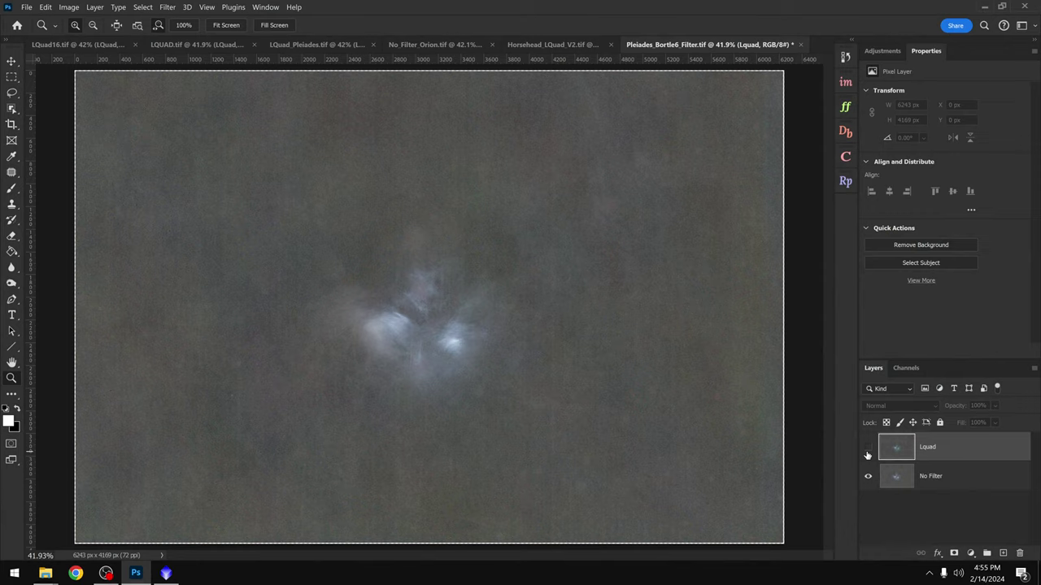
click(867, 452)
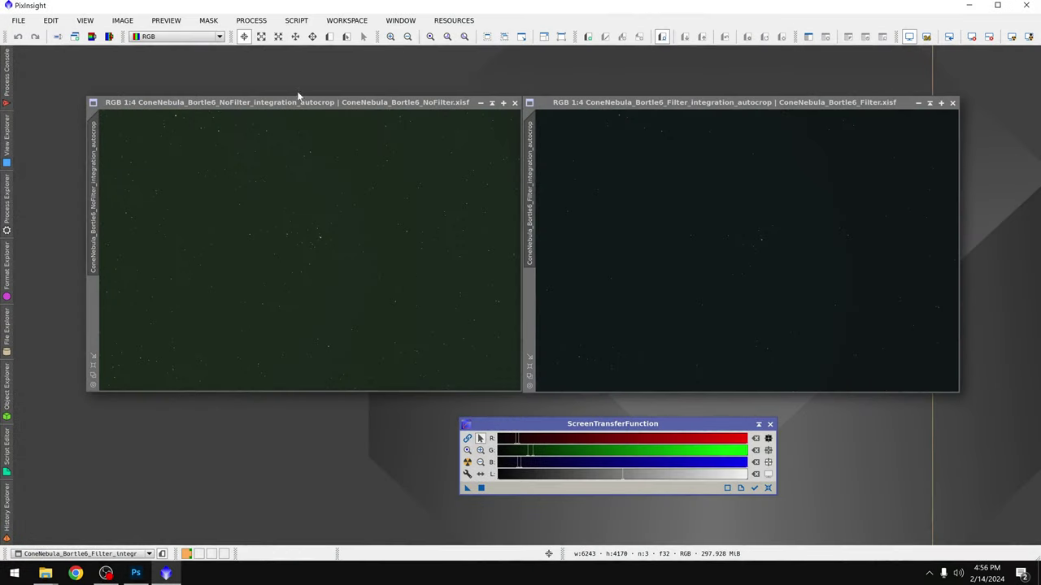
Auto Stretch the filtered Cone Nebula image, then select the unfiltered Cone Nebula image
click(303, 109)
click(747, 108)
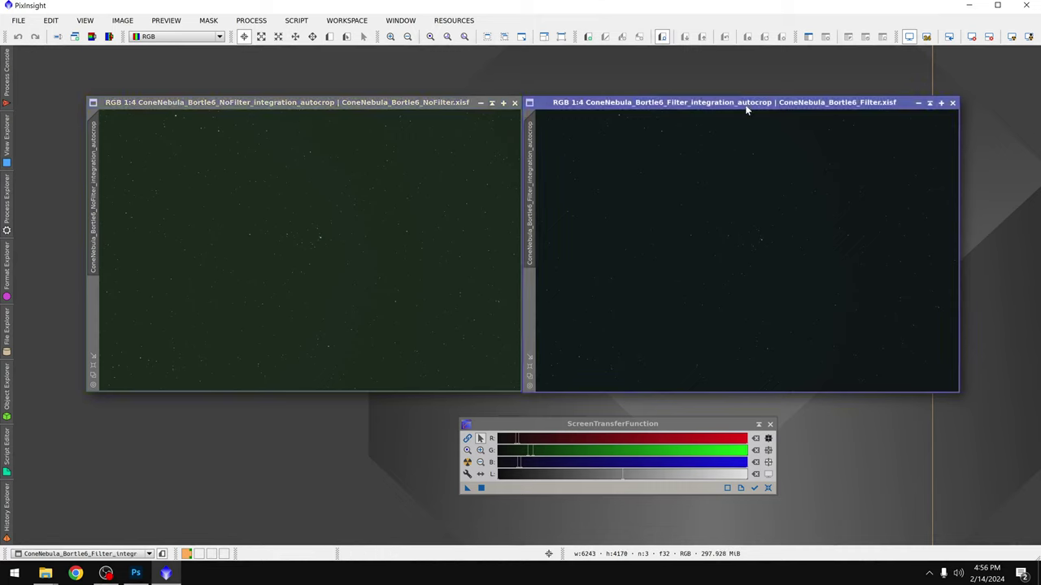
click(466, 462)
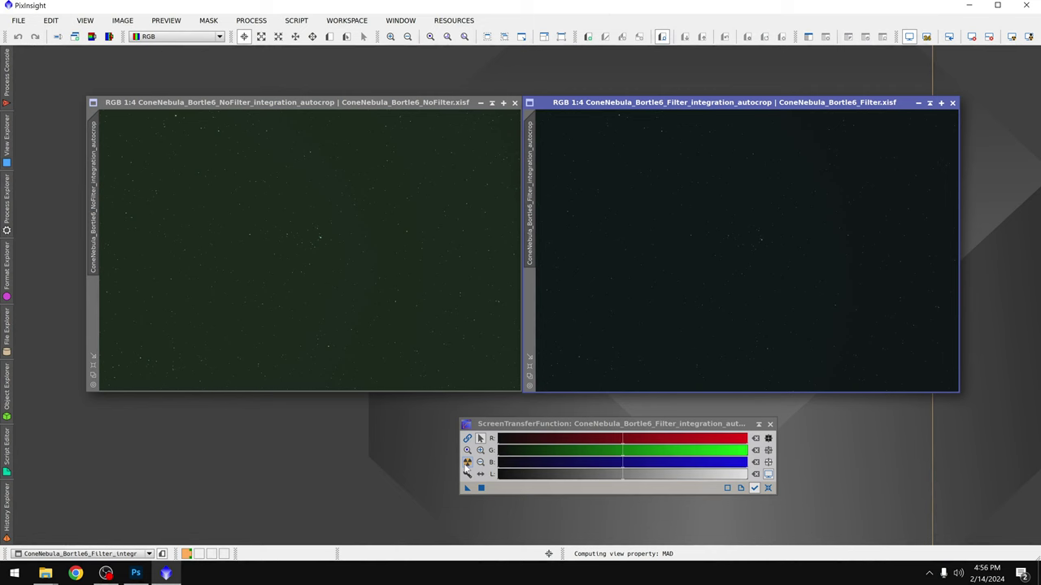
click(431, 227)
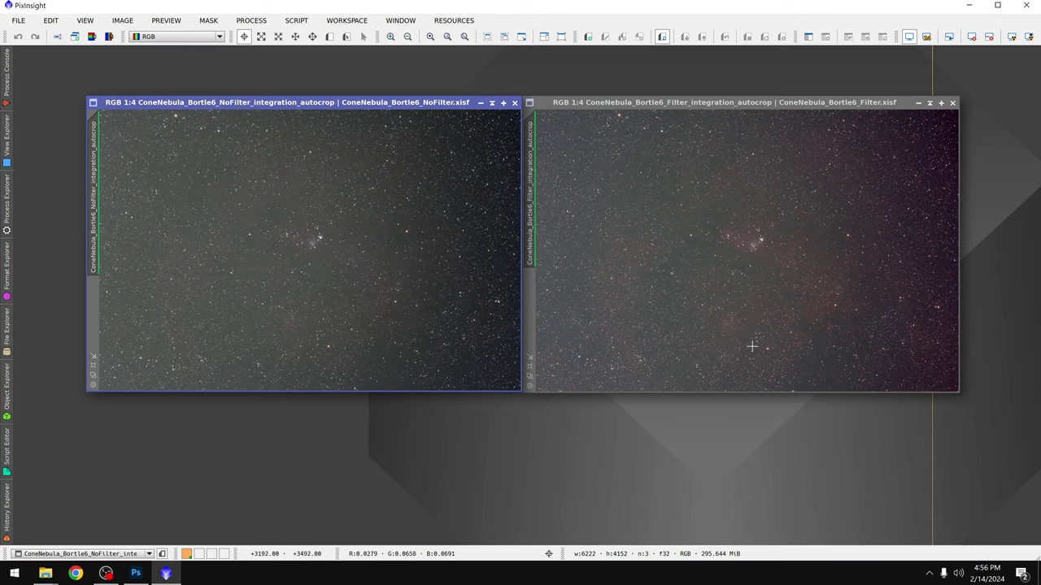
click(743, 225)
scroll(743, 237, up, 3)
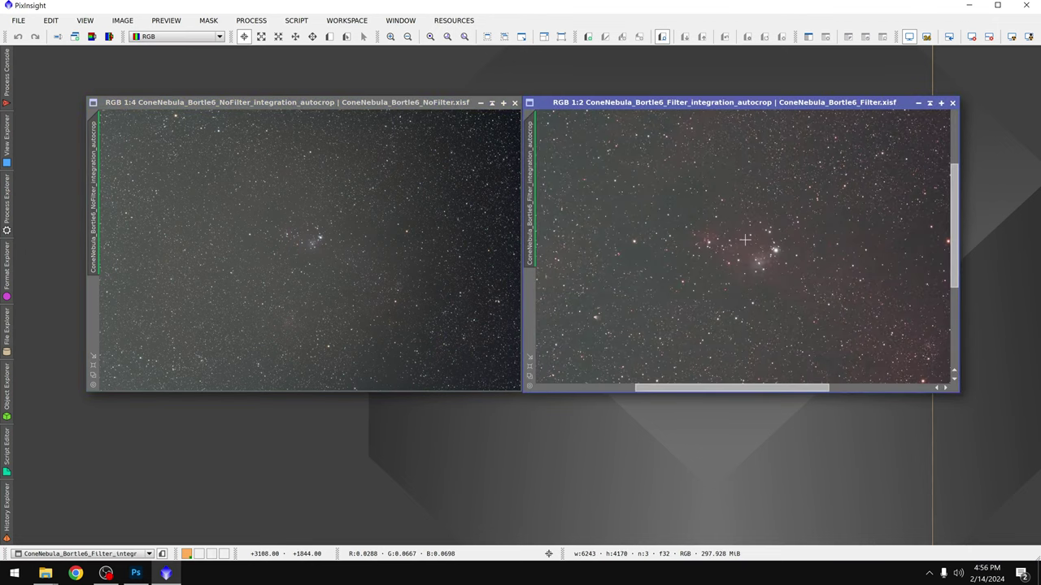
click(270, 234)
scroll(281, 226, up, 4)
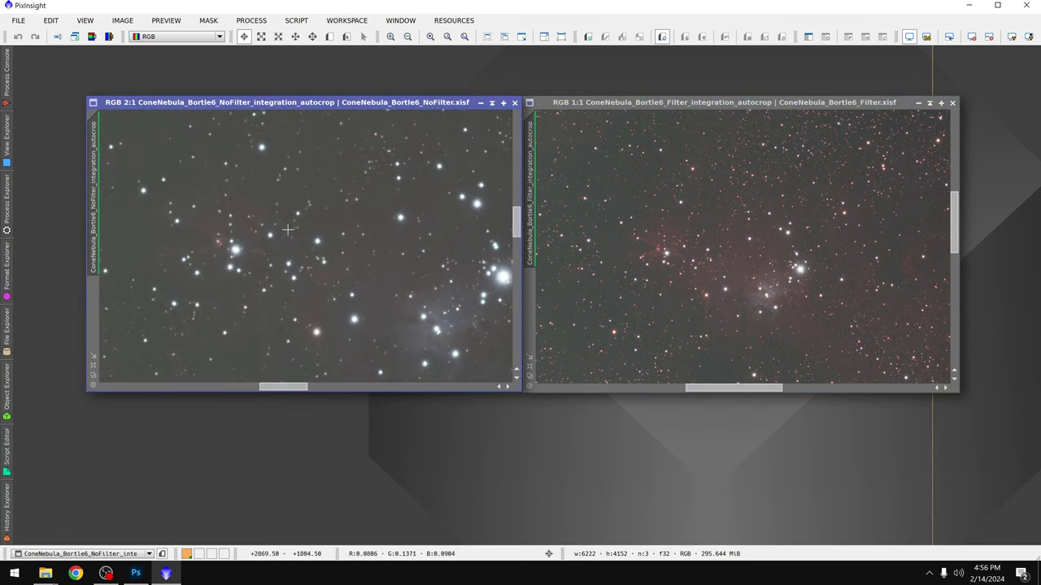
scroll(287, 230, down, 1)
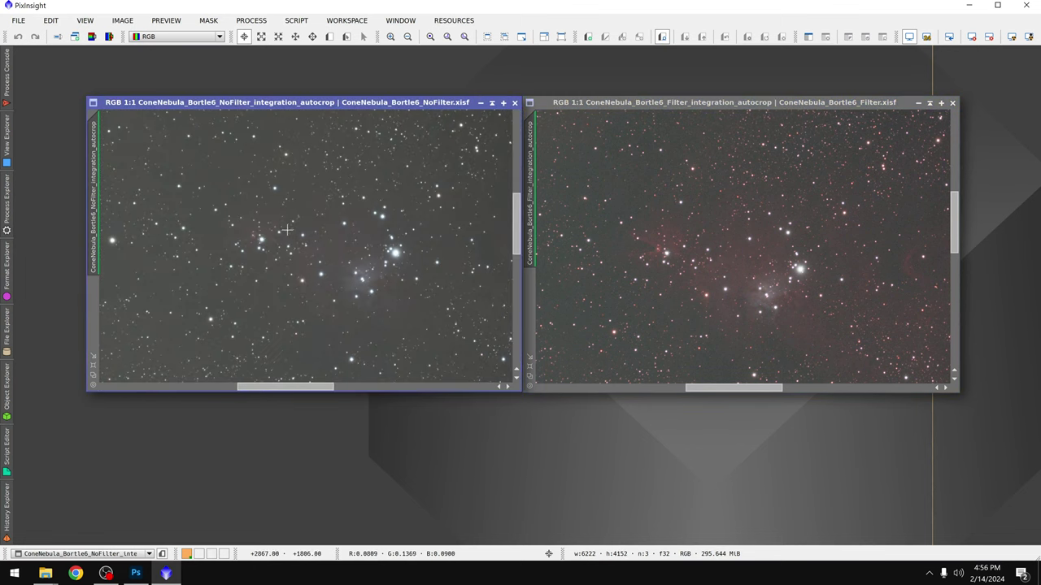
drag(300, 384, 312, 379)
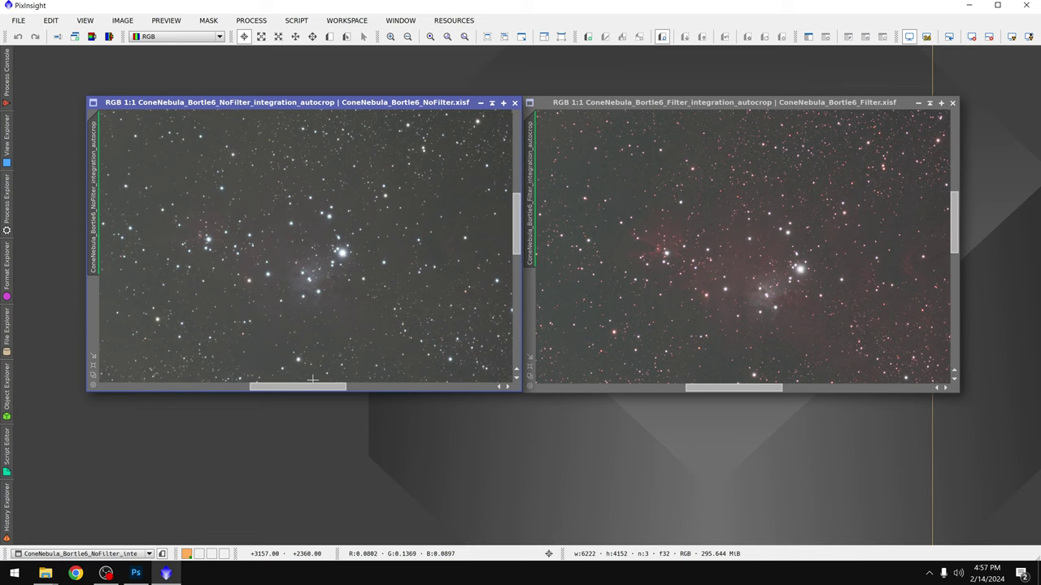
scroll(313, 379, down, 3)
scroll(667, 374, down, 3)
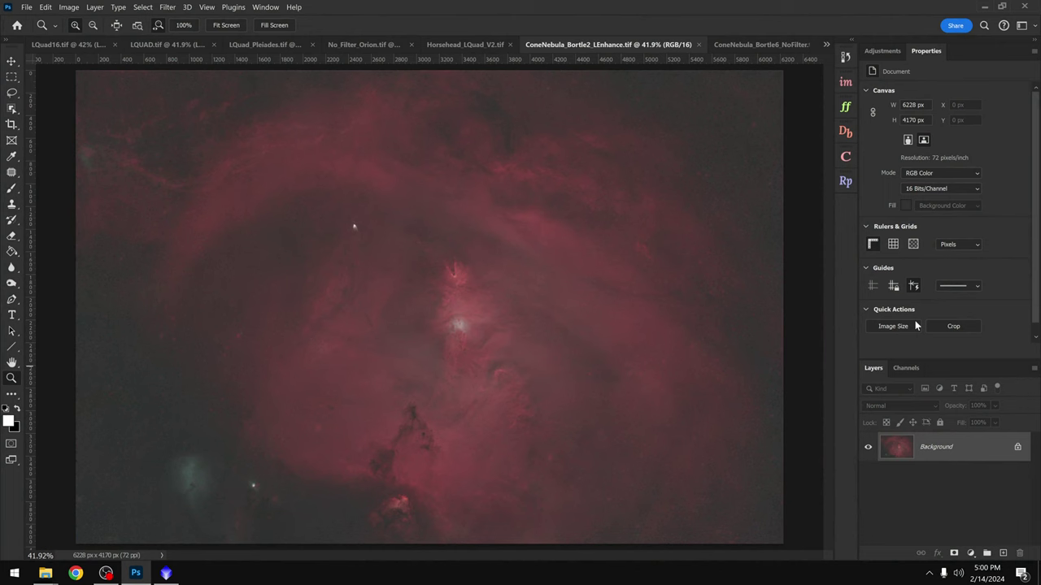
Flip between the Cone Nebula comparison file and the ConeNebula_Bortle2_LEnhance image
click(758, 45)
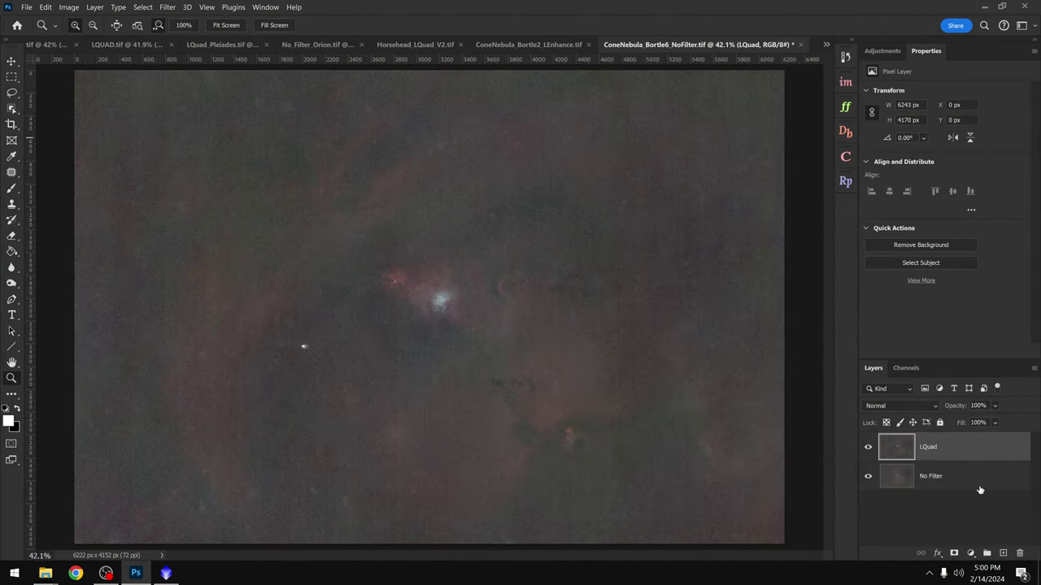
key(ctrl+shift+Tab)
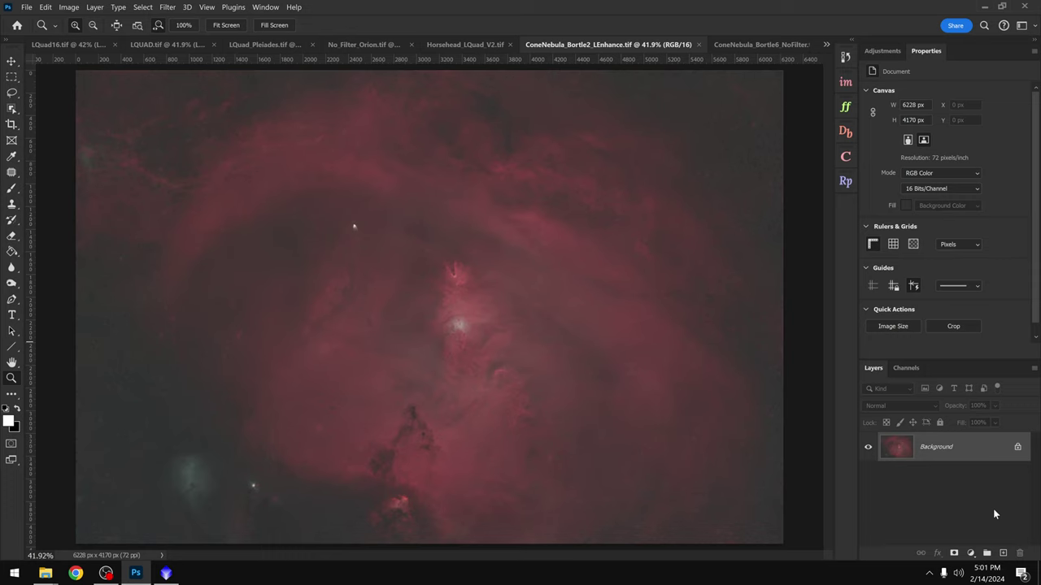
click(770, 42)
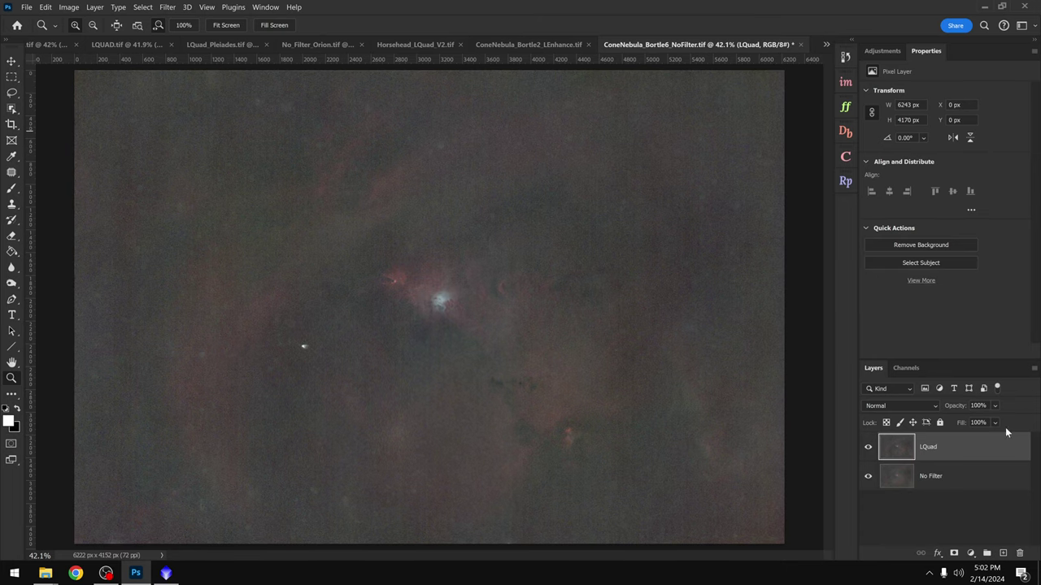
Toggle the LQuad layer off and on, then close ConeNebula_Bortle6_NoFilter.tif without saving
click(867, 451)
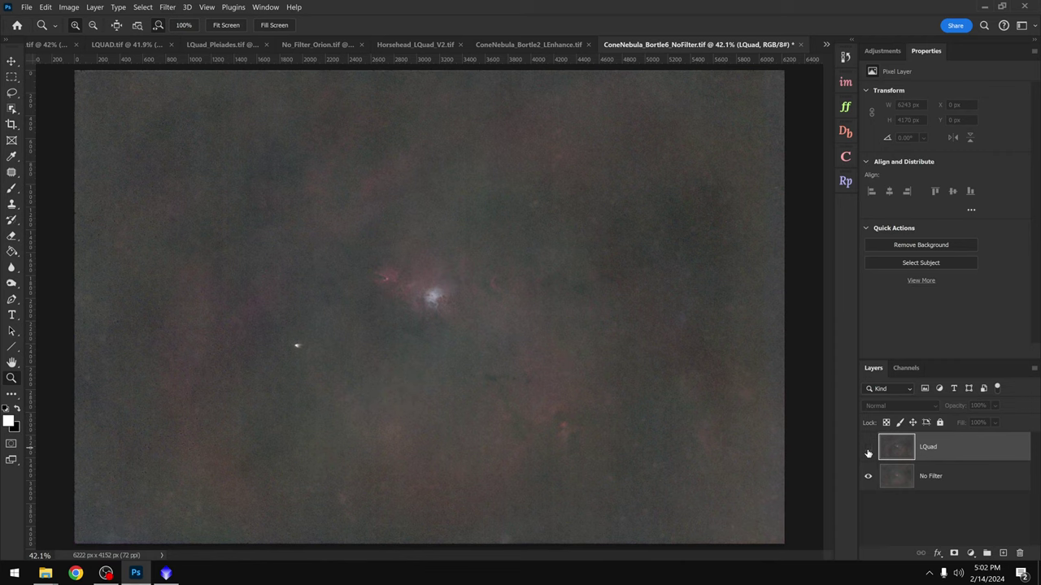
click(867, 449)
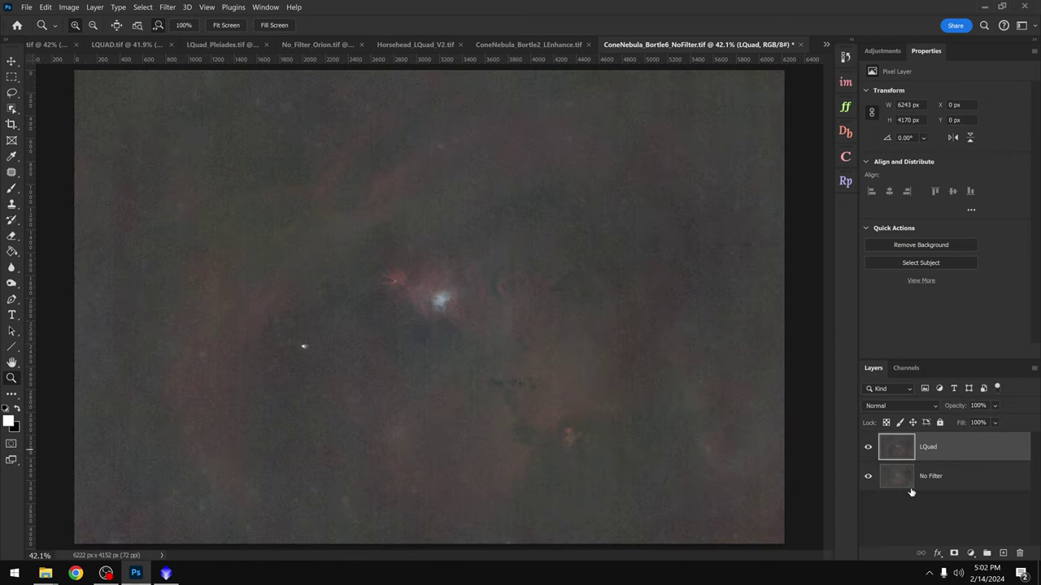
click(801, 44)
click(581, 230)
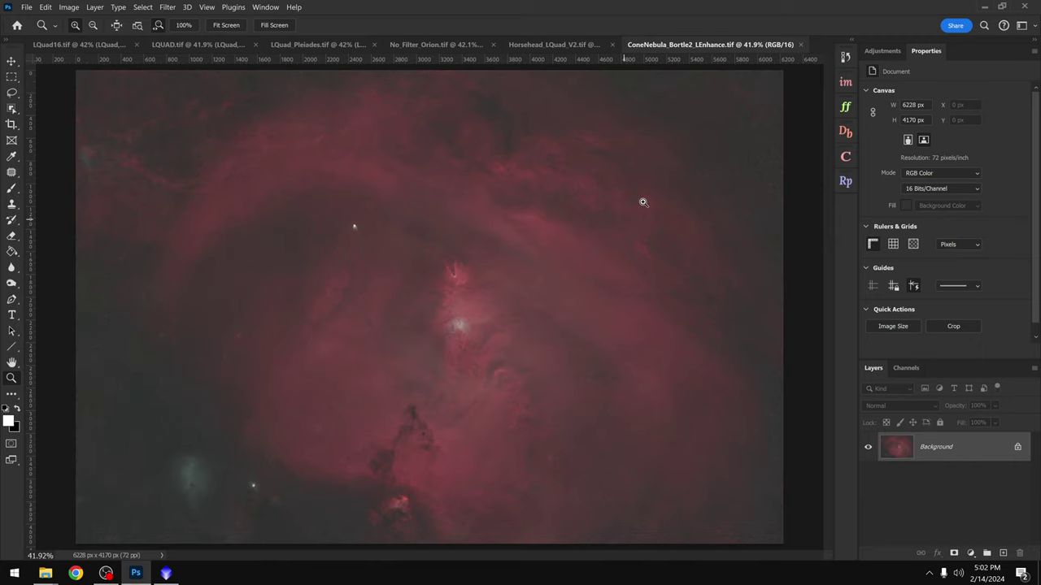
Close ConeNebula_Bortle2_LEnhance, then toggle the Orion LQuad layer off and on four times
click(801, 44)
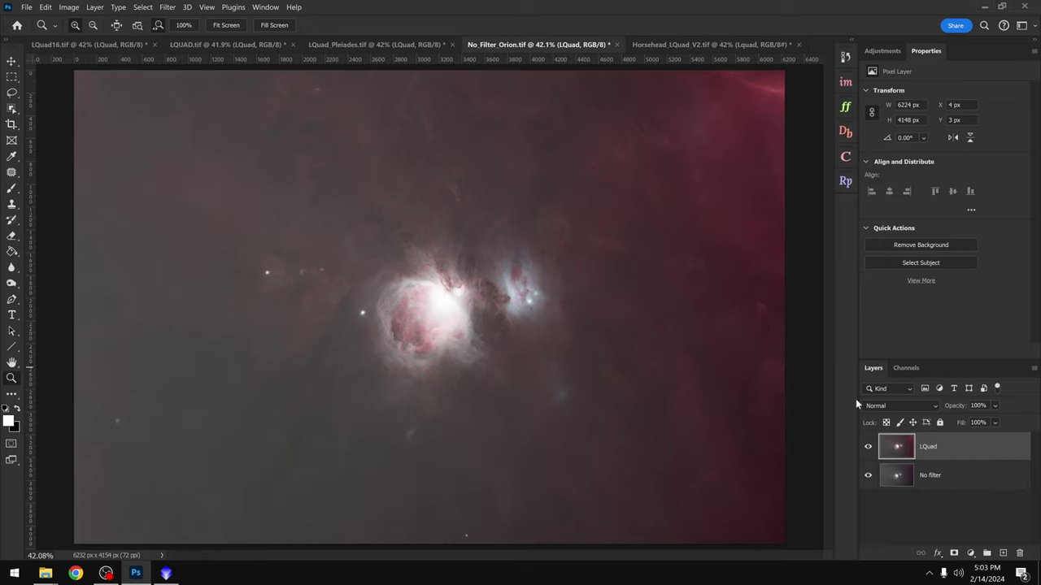
click(868, 448)
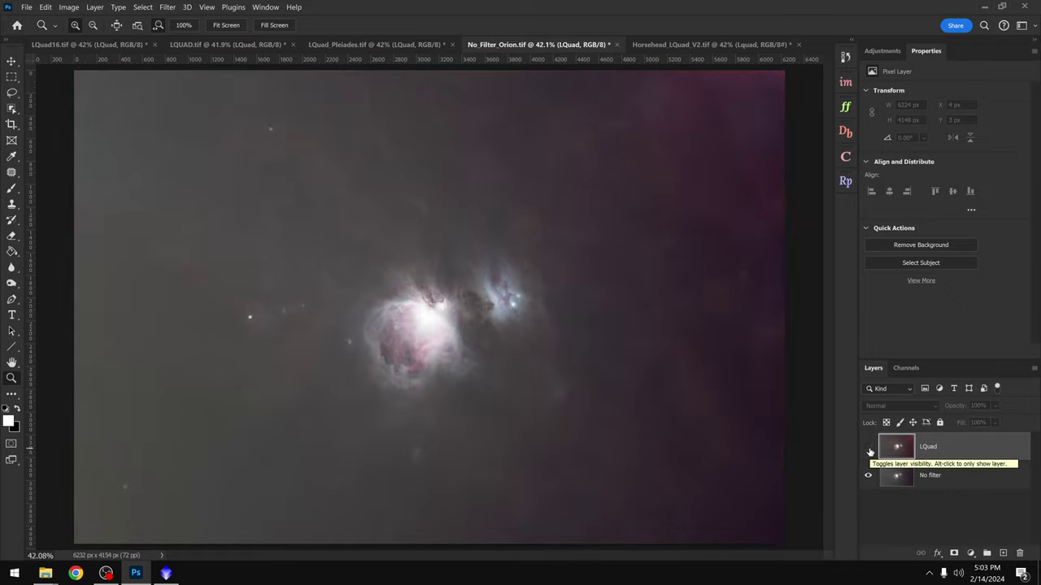
click(869, 451)
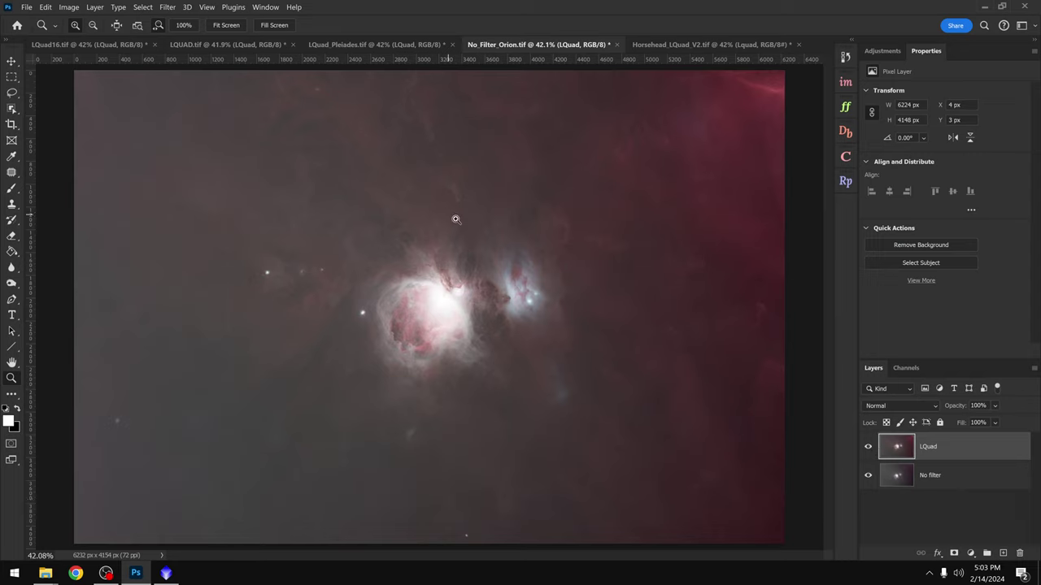
click(868, 449)
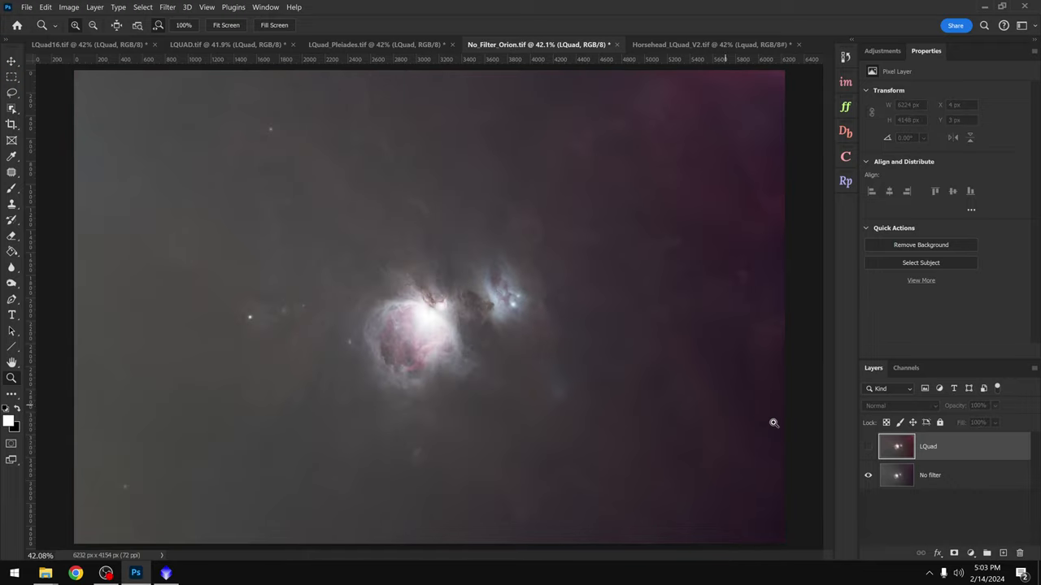
click(867, 448)
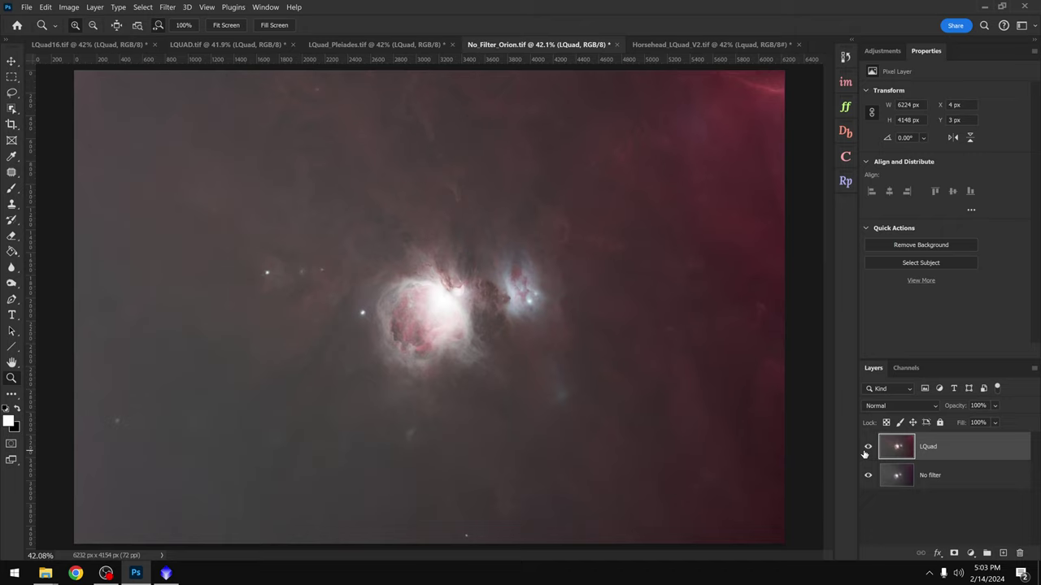
click(866, 448)
click(867, 448)
click(866, 448)
click(867, 448)
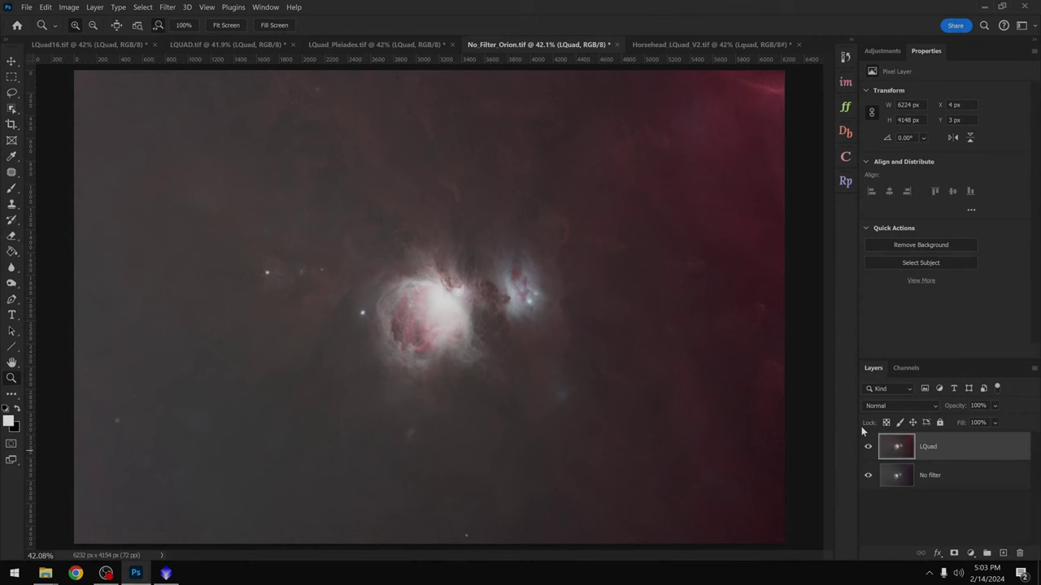
Switch to Horsehead_LQuad_V2.tif and toggle its Lquad layer off and on four times
click(655, 43)
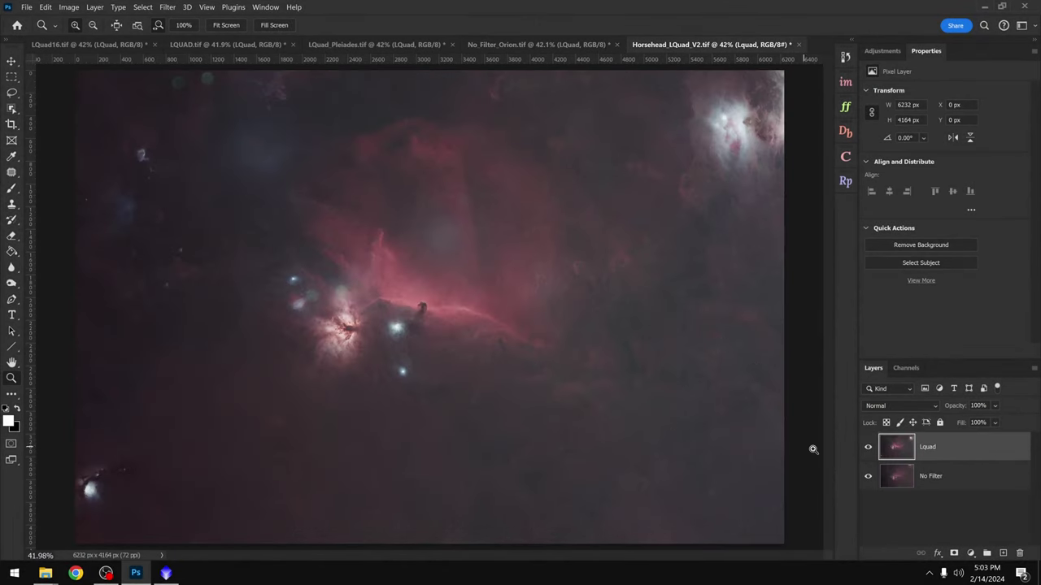
click(868, 447)
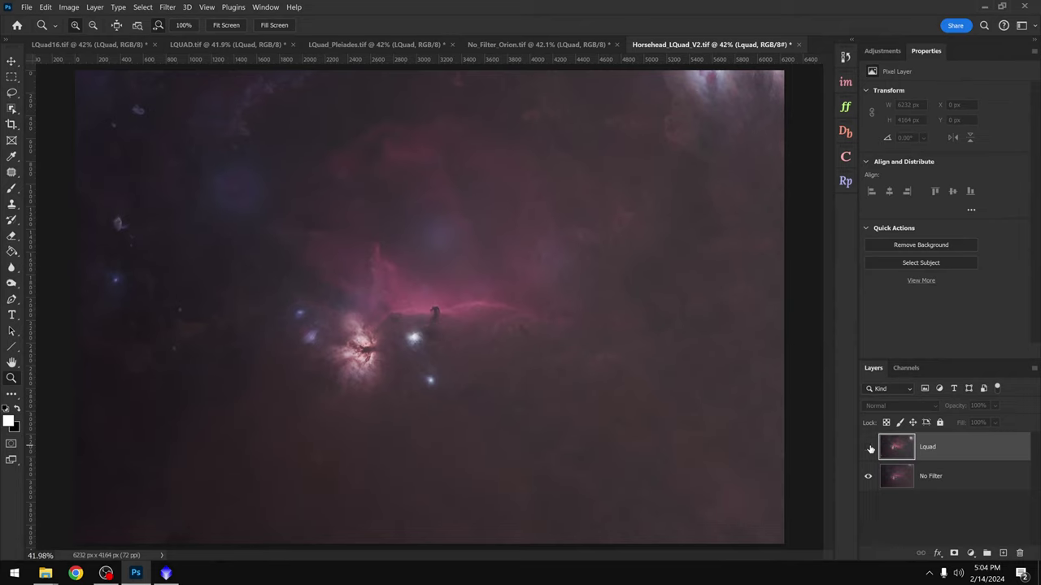
click(868, 447)
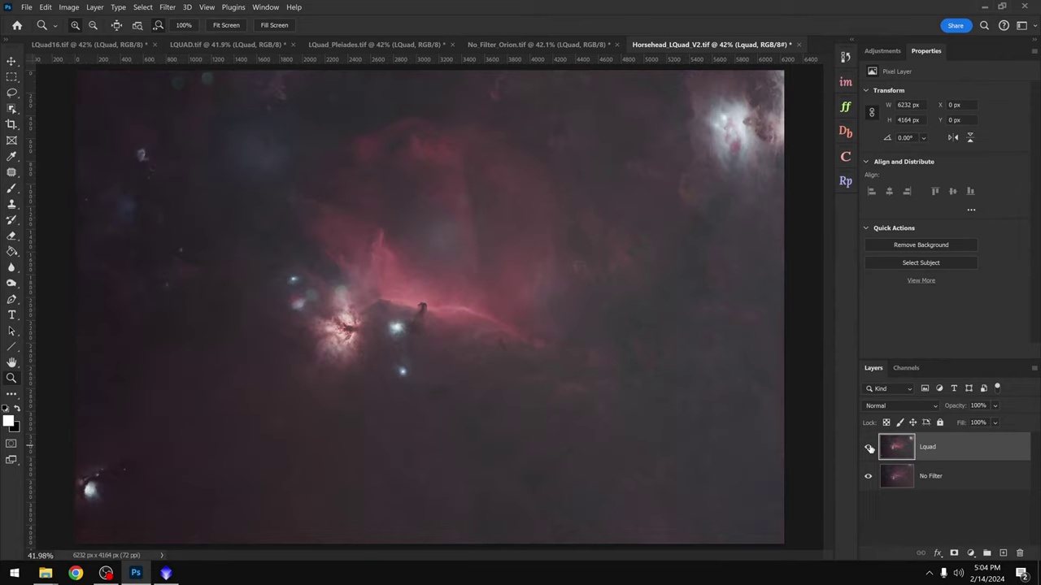
click(870, 448)
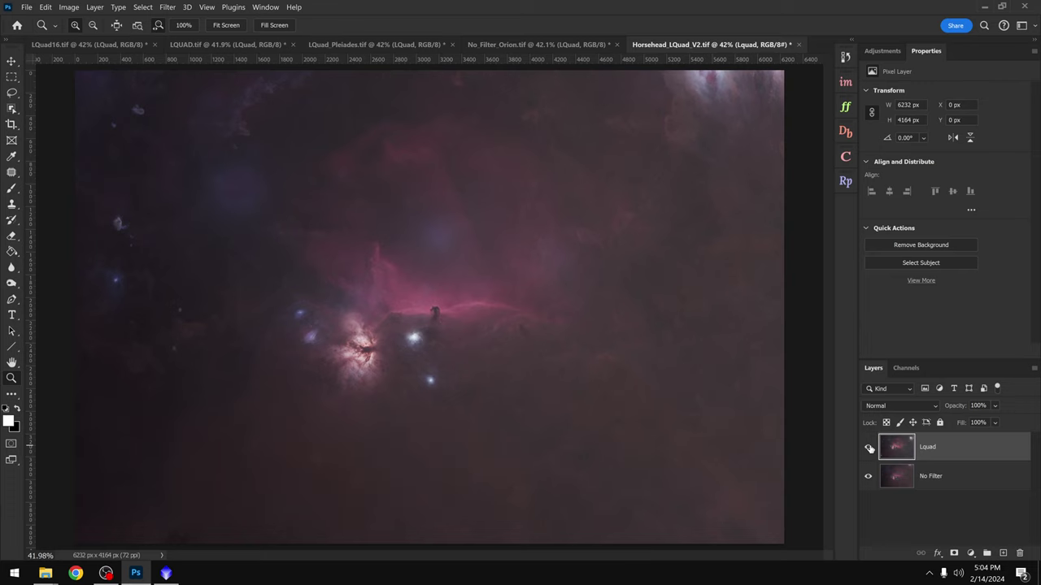
click(869, 447)
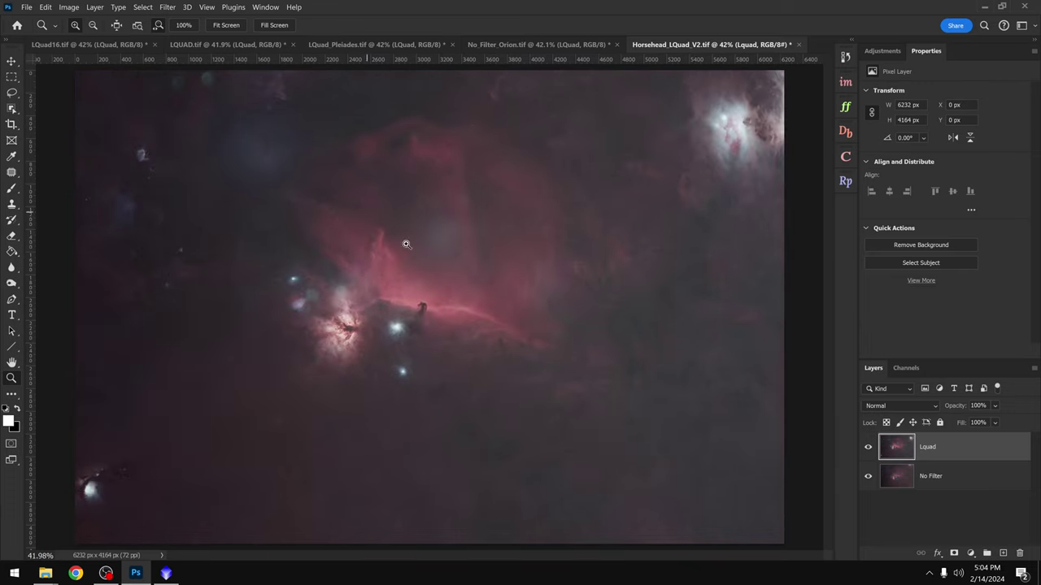
click(868, 447)
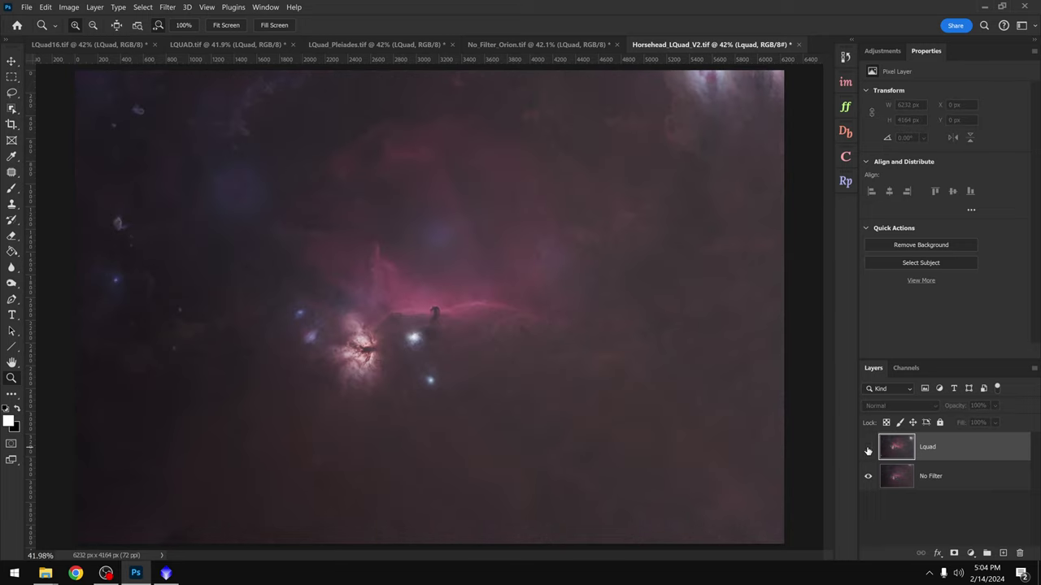
click(867, 448)
click(867, 448)
click(869, 449)
Zoom the Horsehead to about 313%, toggle Lquad twice to compare noise, then fit to screen
drag(603, 296, 662, 326)
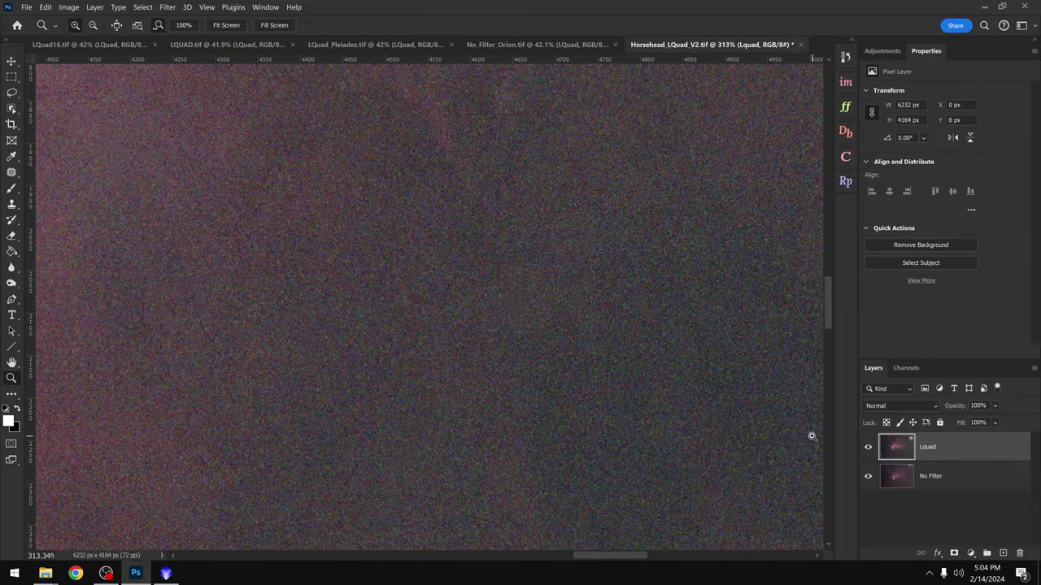
click(866, 449)
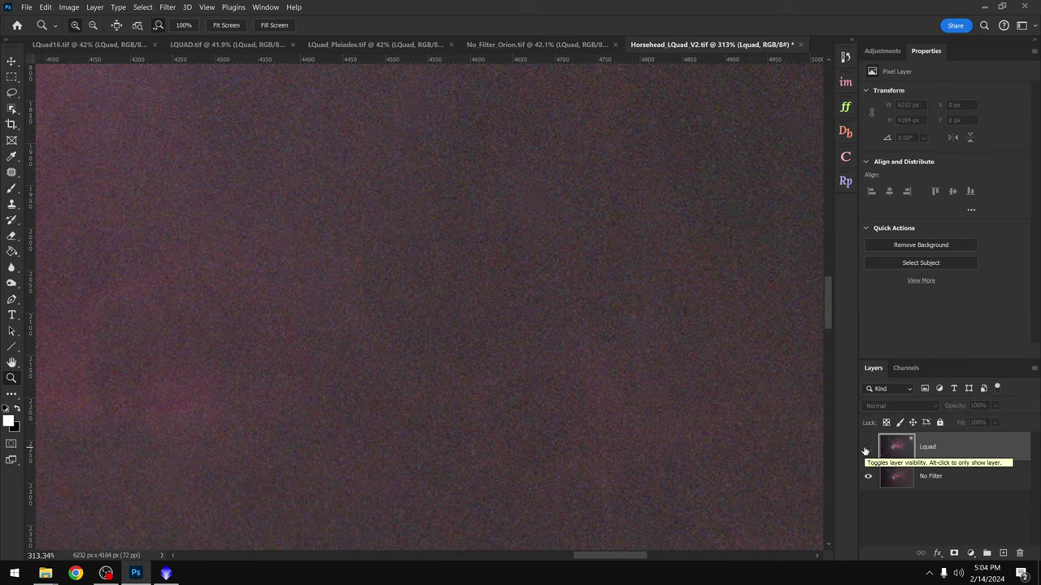
click(866, 448)
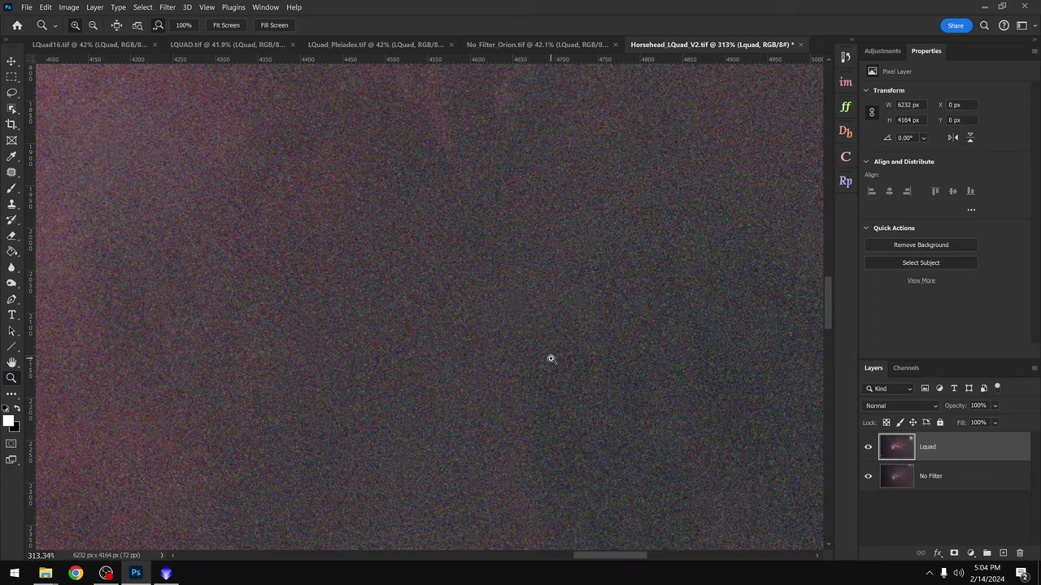
click(867, 449)
click(867, 448)
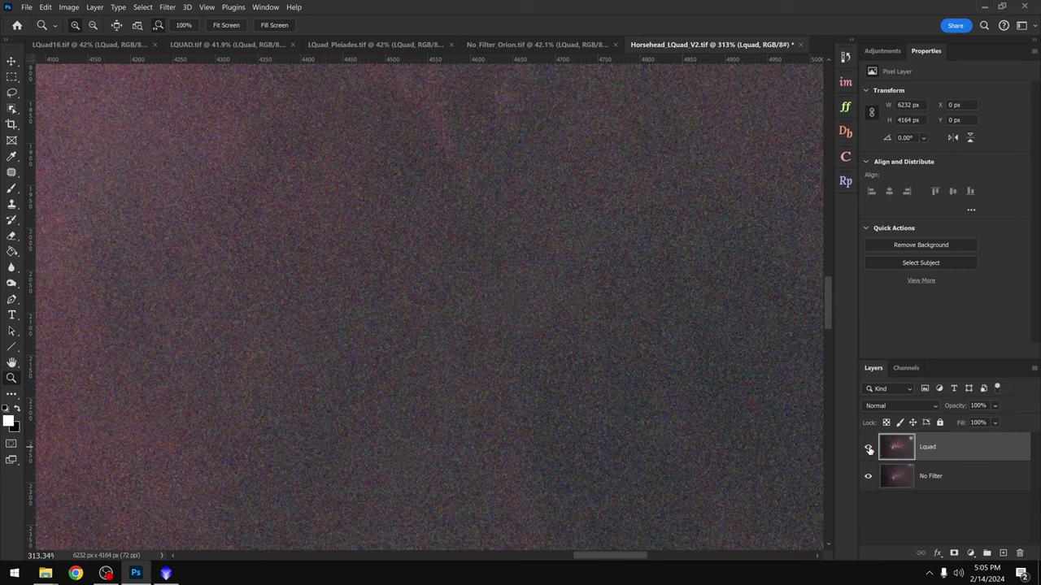
click(225, 25)
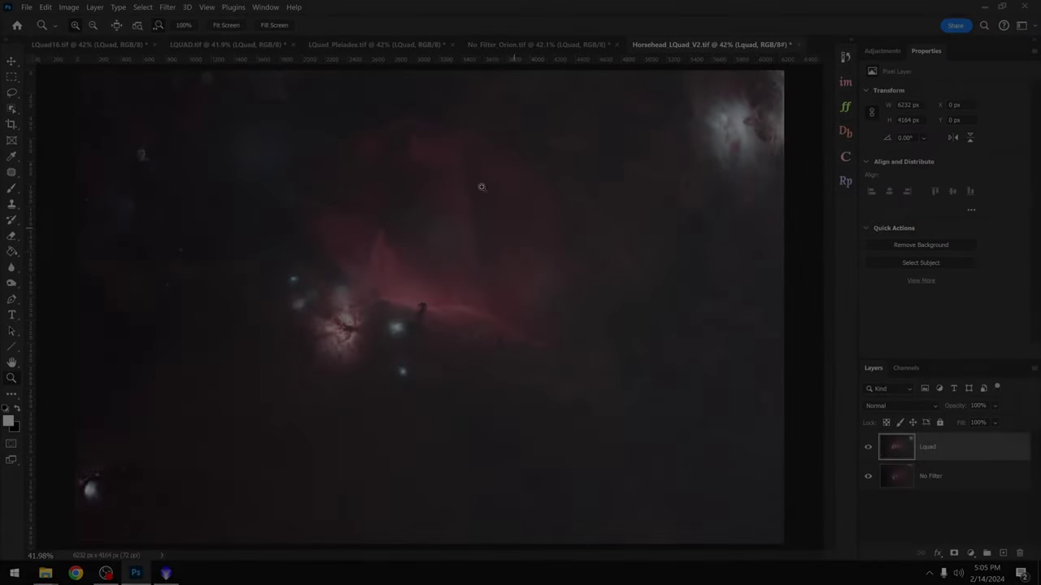
Switch to the Pleiades stack and toggle its LQuad layer off and on three times
click(349, 46)
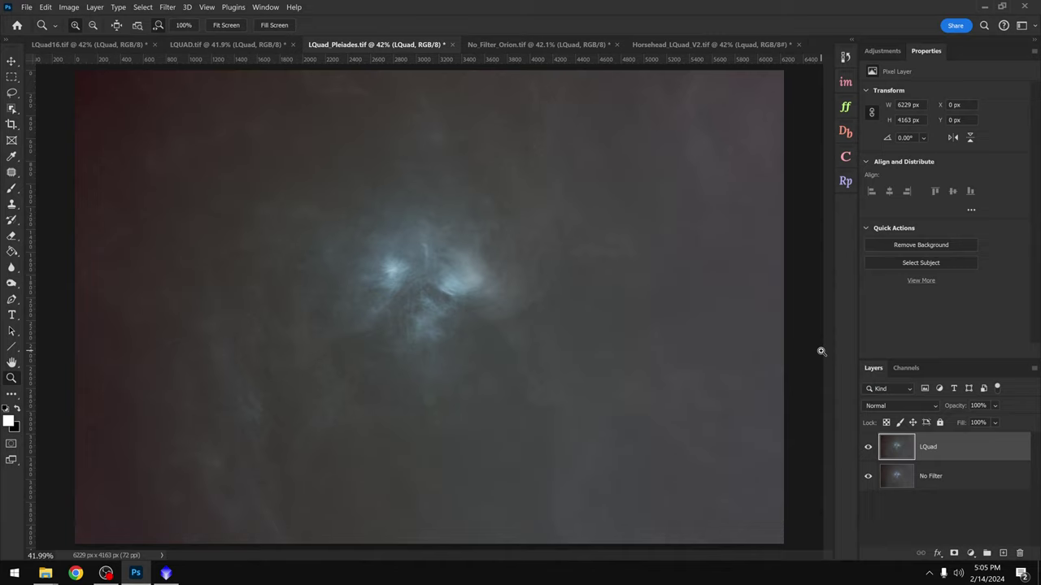
click(867, 449)
click(868, 449)
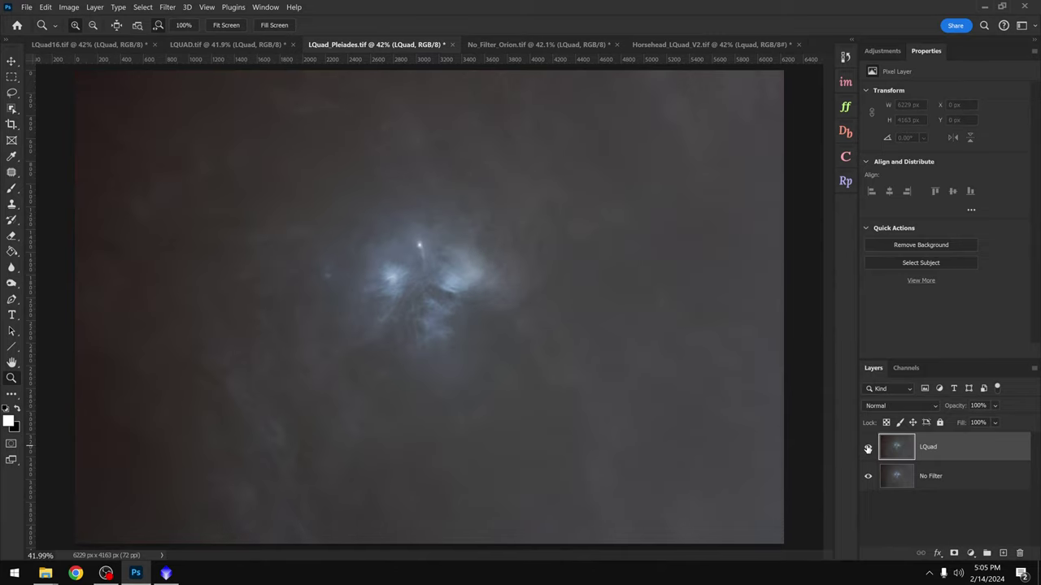
click(867, 449)
click(868, 449)
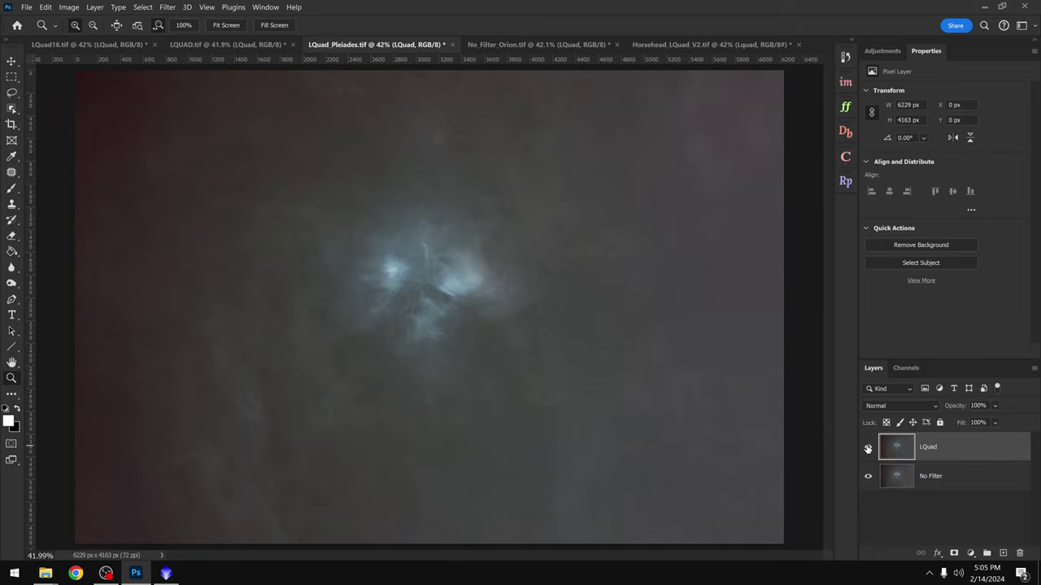
click(868, 449)
click(868, 449)
Zoom the Pleiades background to about 309%, toggle LQuad twice to compare noise, then fit to screen
drag(569, 320, 613, 337)
click(867, 448)
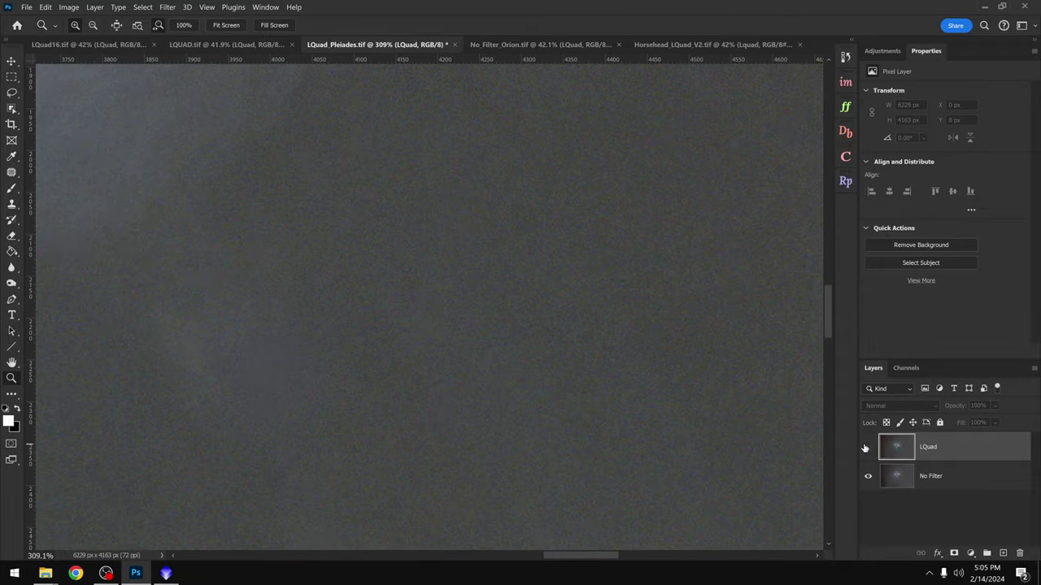
click(866, 448)
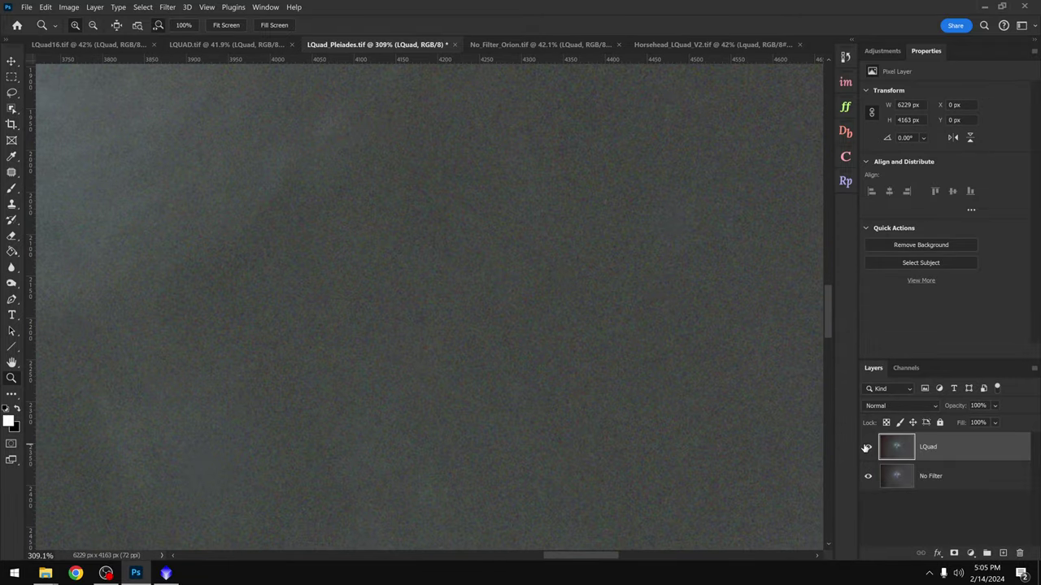
click(865, 448)
click(866, 448)
click(218, 25)
click(220, 44)
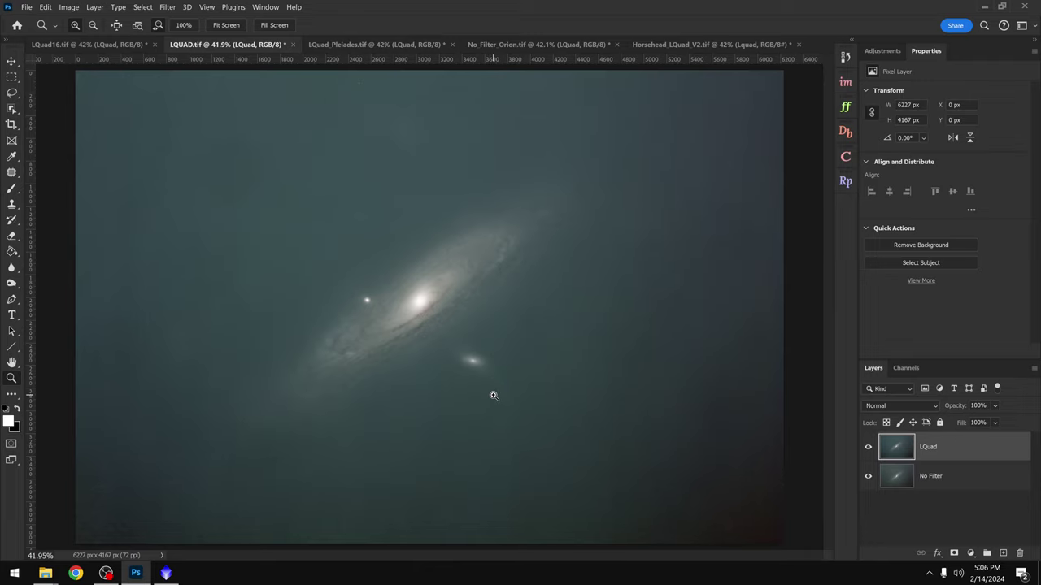
Toggle LQuad while zoomed to about 102% on Andromeda's core, then fit to screen with LQuad hidden
click(868, 447)
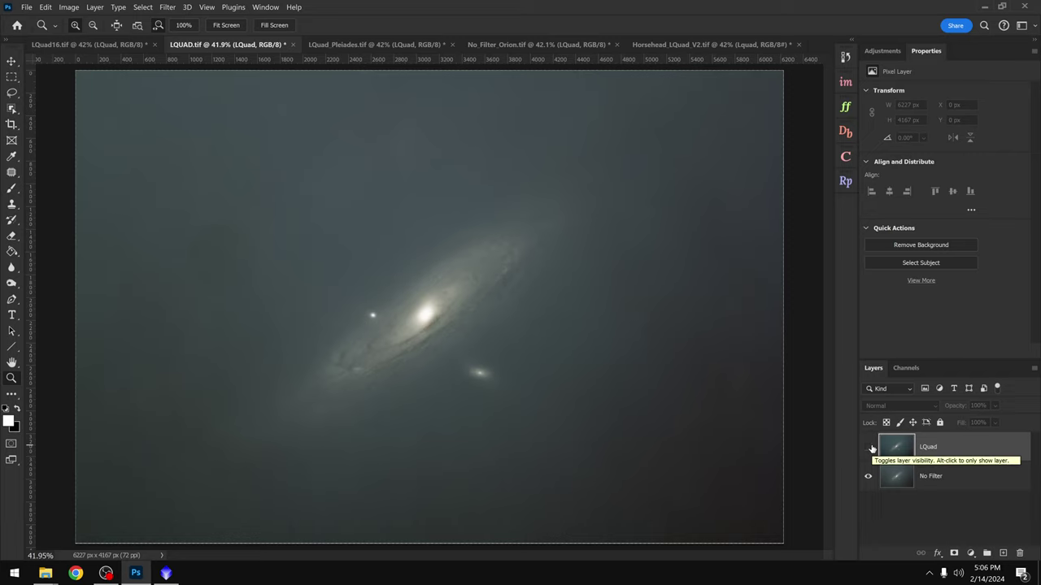
drag(424, 341, 445, 346)
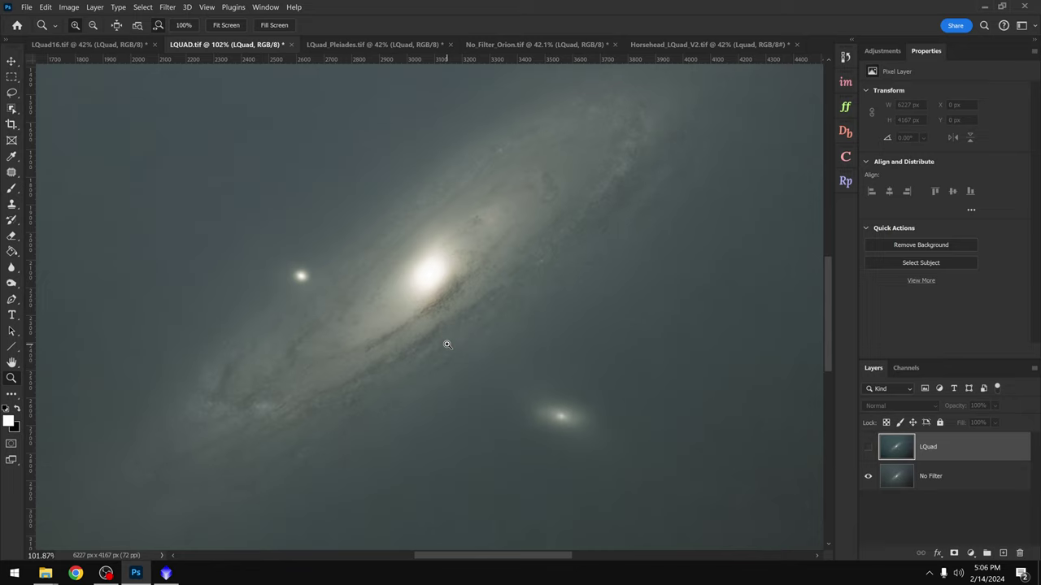
click(868, 449)
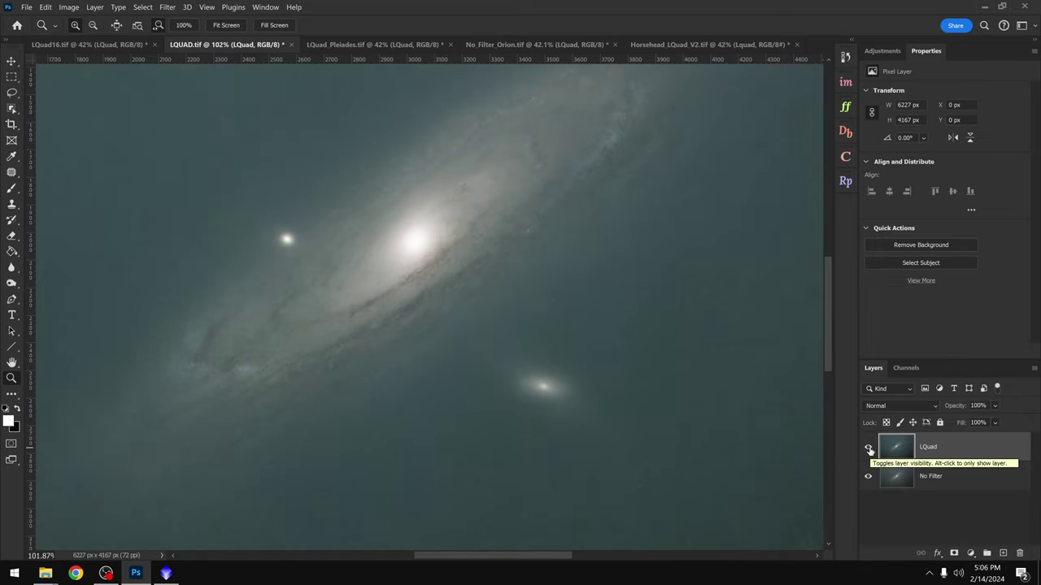
click(869, 450)
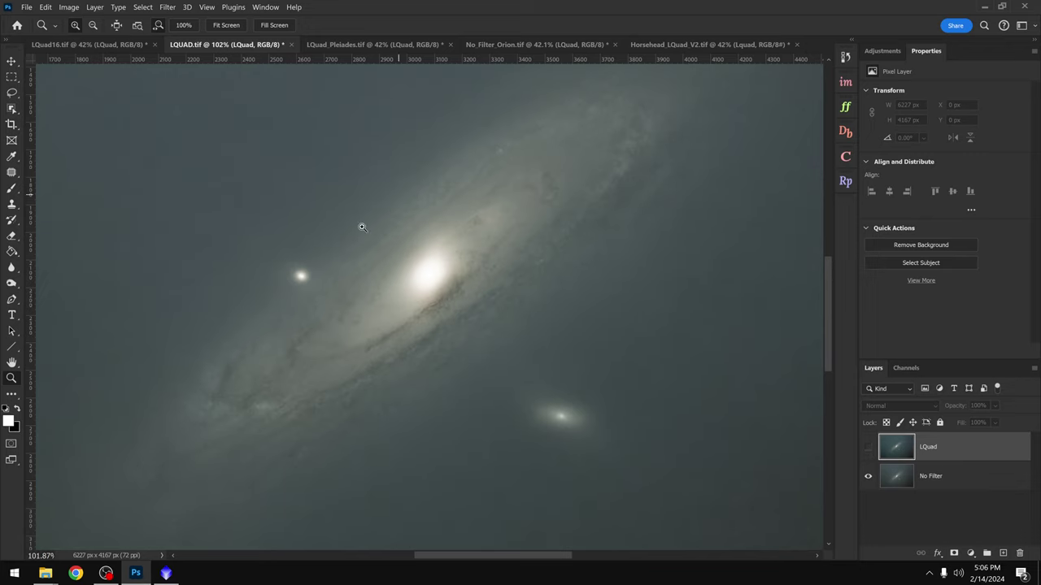
click(868, 449)
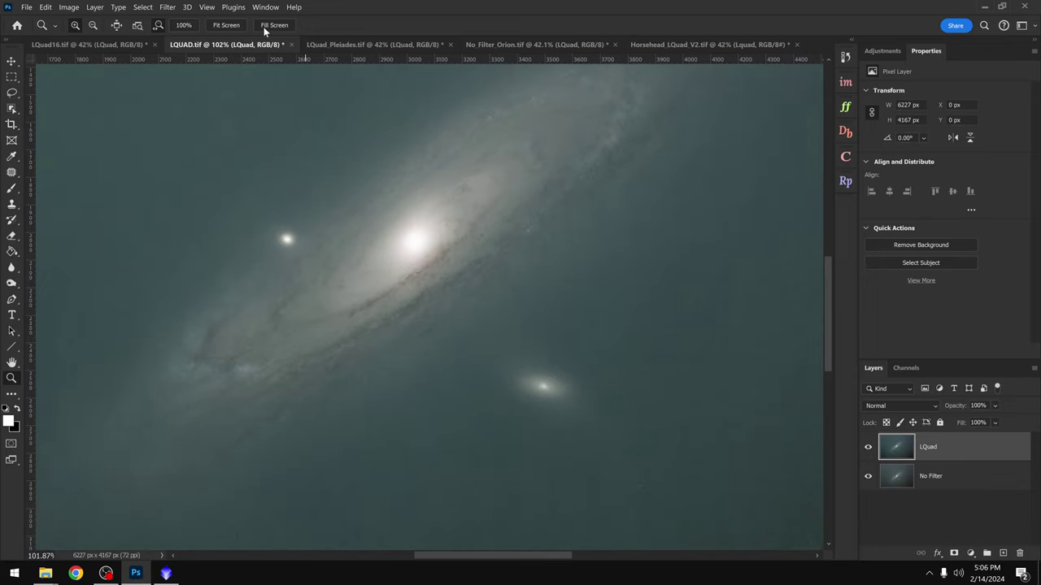
click(228, 23)
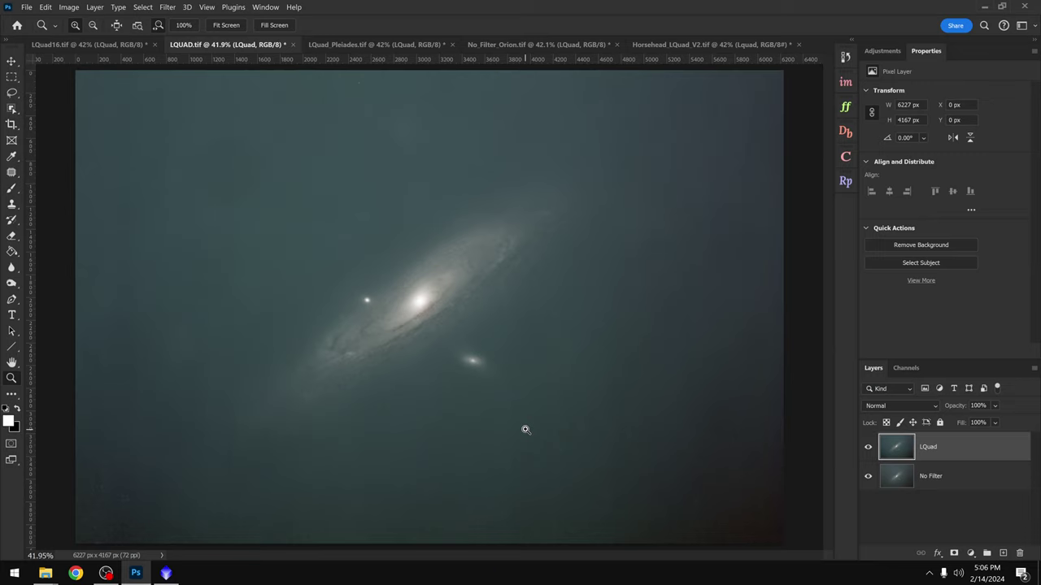
click(868, 449)
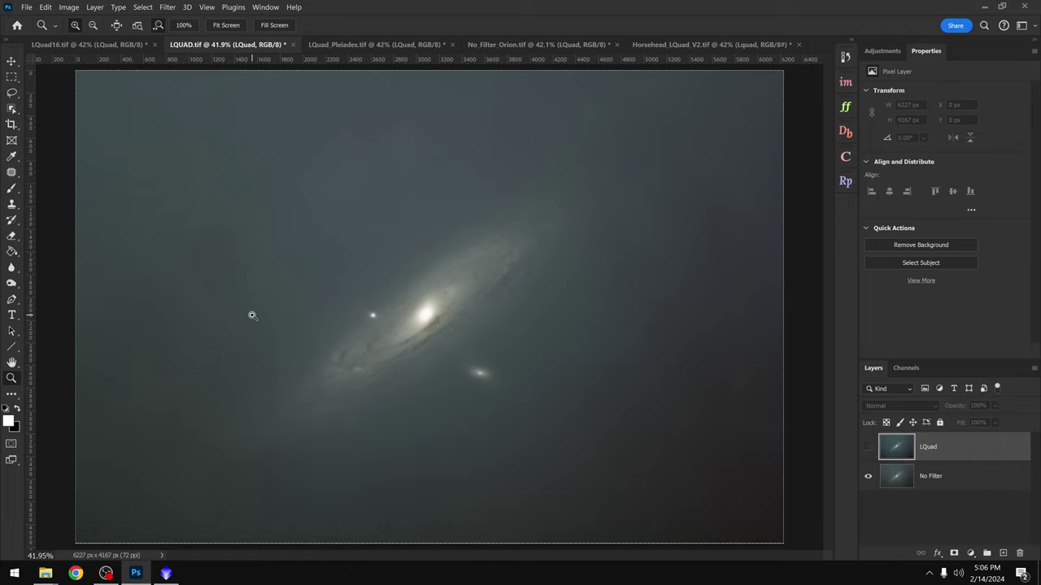
Toggle the Andromeda LQuad layer on and off to compare it with No Filter
click(868, 449)
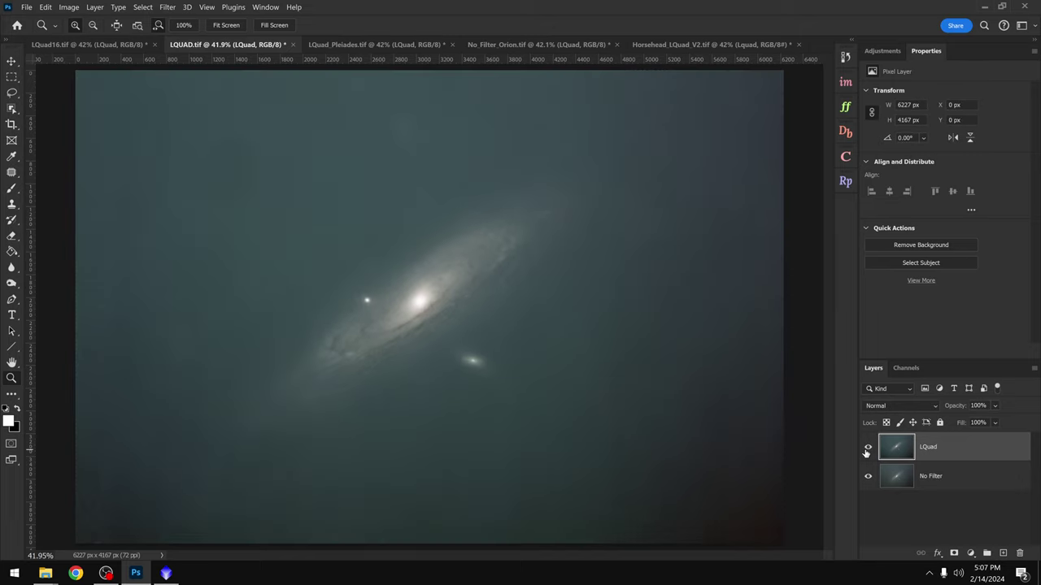
click(868, 448)
click(867, 451)
click(867, 449)
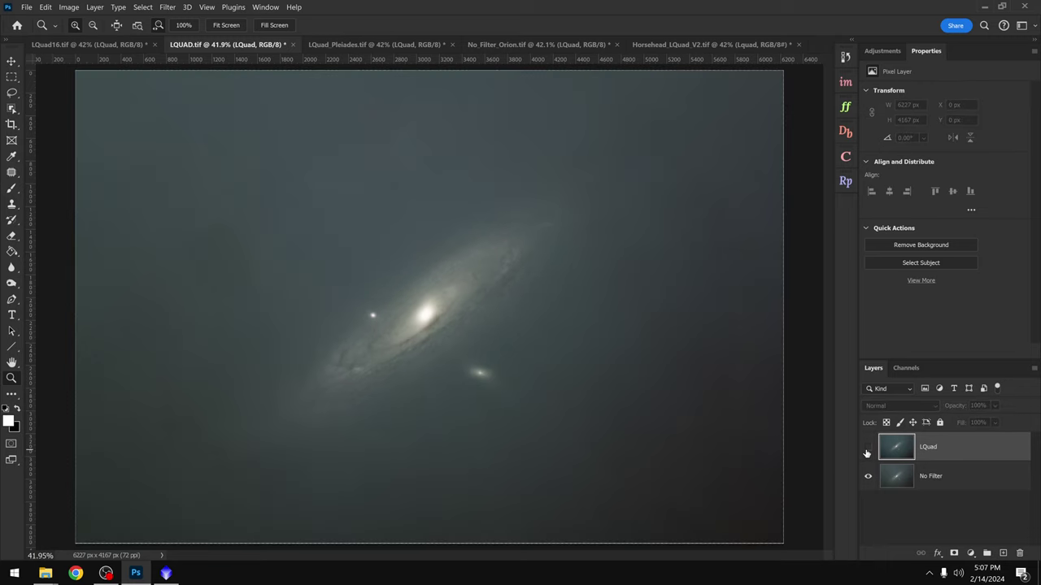
click(866, 450)
Compare both layers at 163% on the sky near the companion galaxy, then fit the image
drag(594, 376, 629, 387)
click(868, 449)
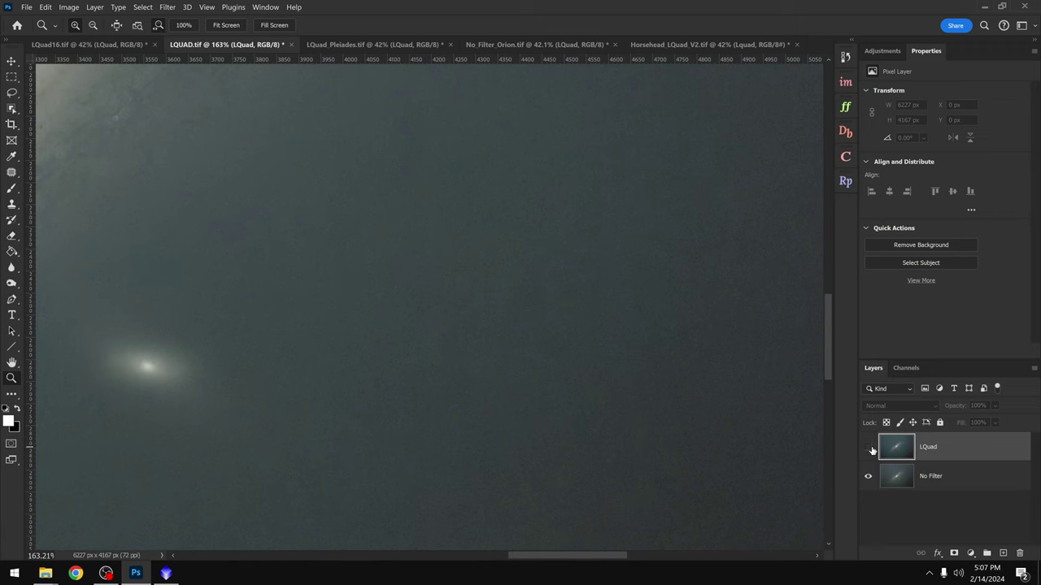
click(868, 450)
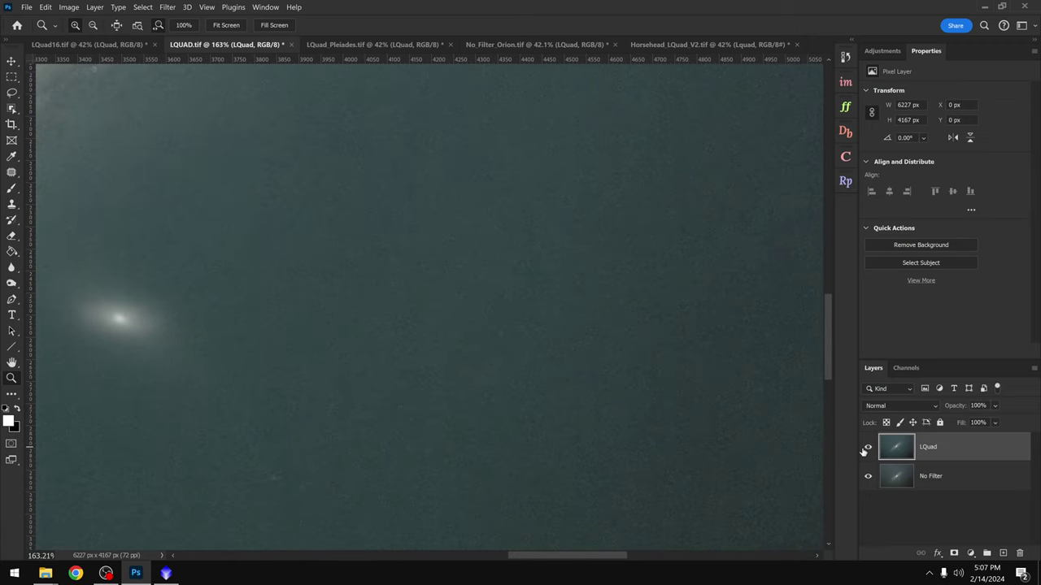
click(227, 25)
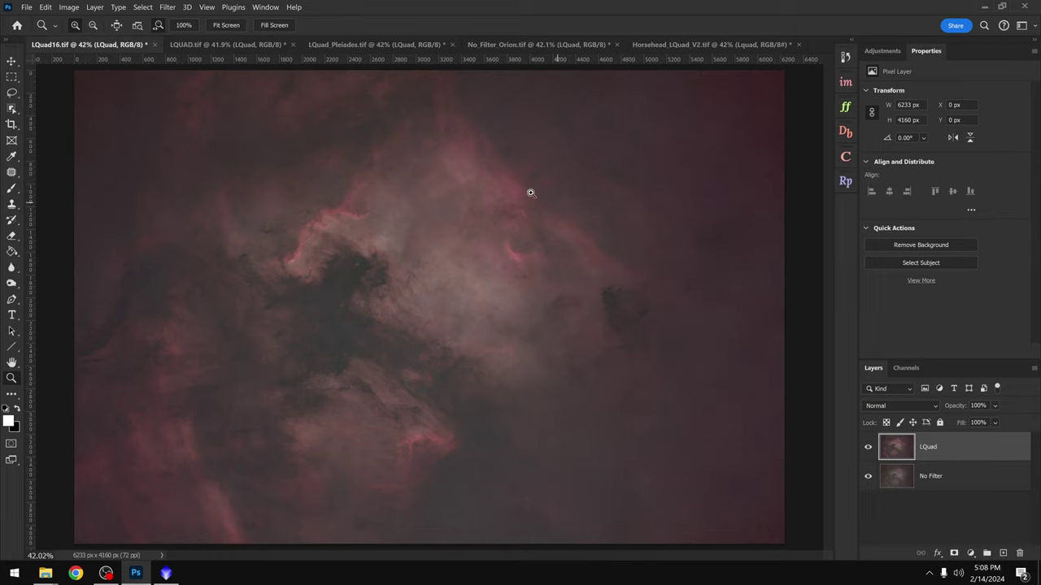
Flip the North America Nebula LQuad layer against No Filter three times, ending with LQuad shown
click(867, 448)
click(866, 448)
click(867, 449)
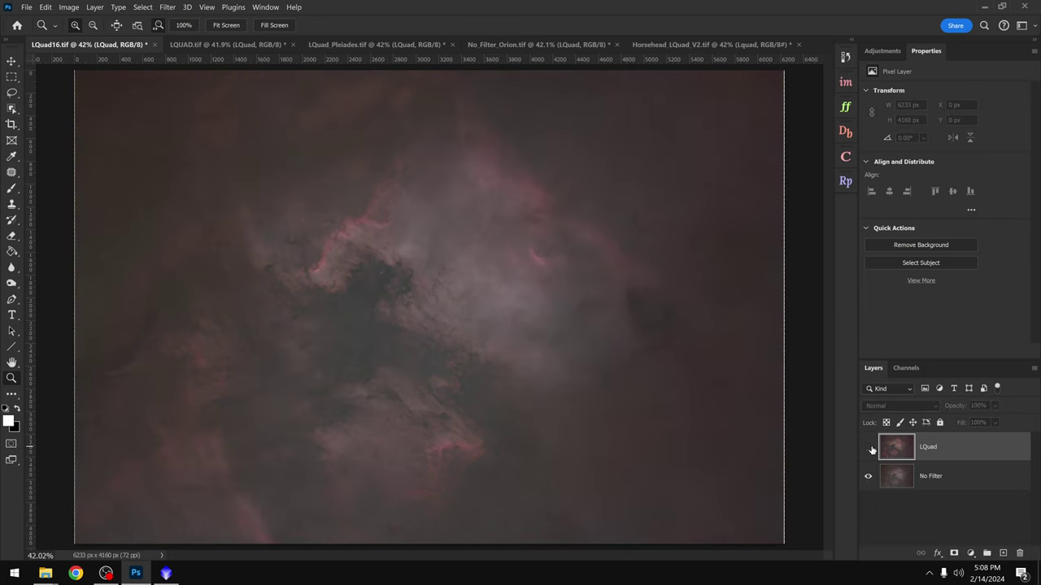
click(869, 448)
click(869, 448)
click(868, 448)
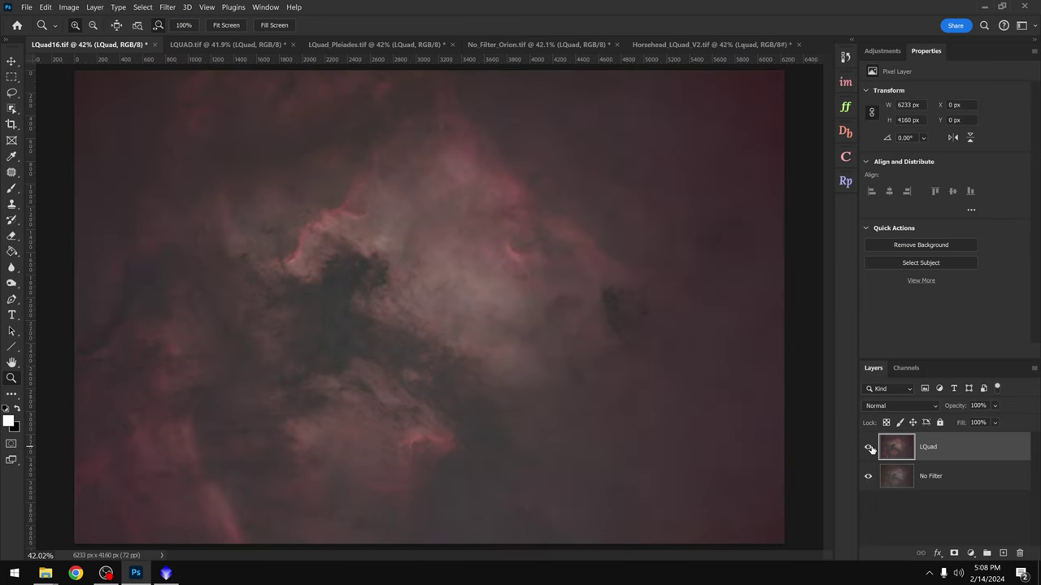